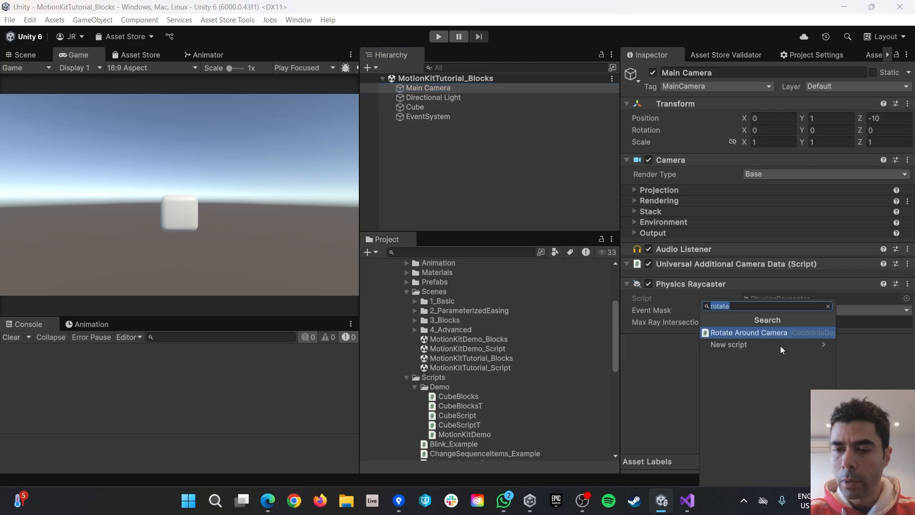
Add the Rotate Around Camera script component to the Main Camera.
click(722, 328)
scroll(771, 390, down, 2)
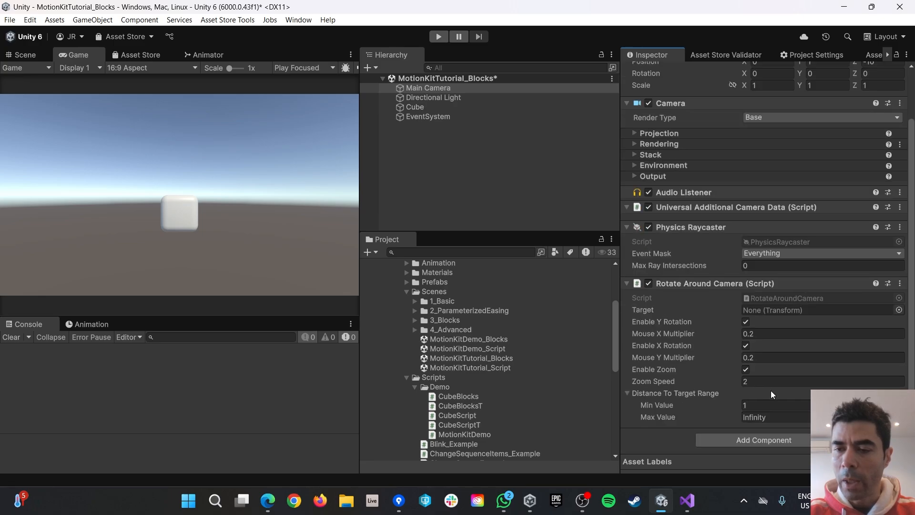
click(769, 296)
scroll(429, 443, up, 6)
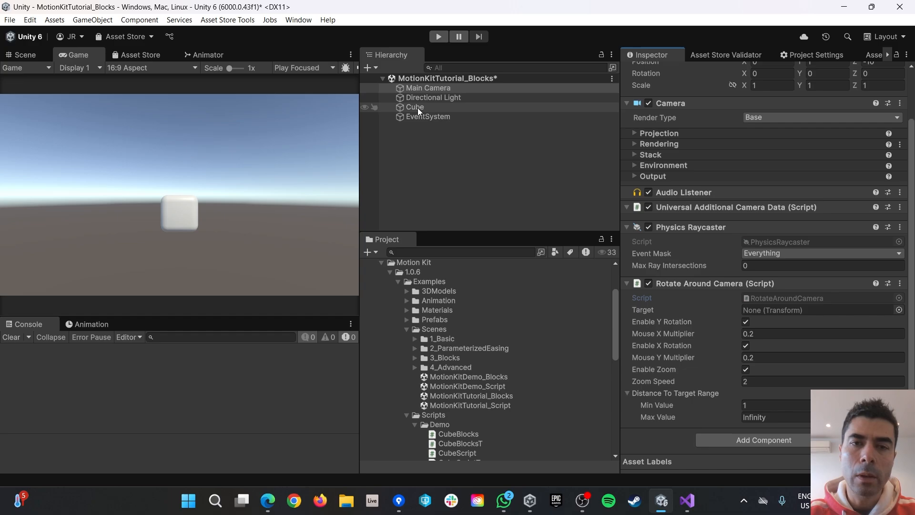
Set the Cube as the camera's orbit target and orbit around it in play mode.
drag(414, 107, 761, 310)
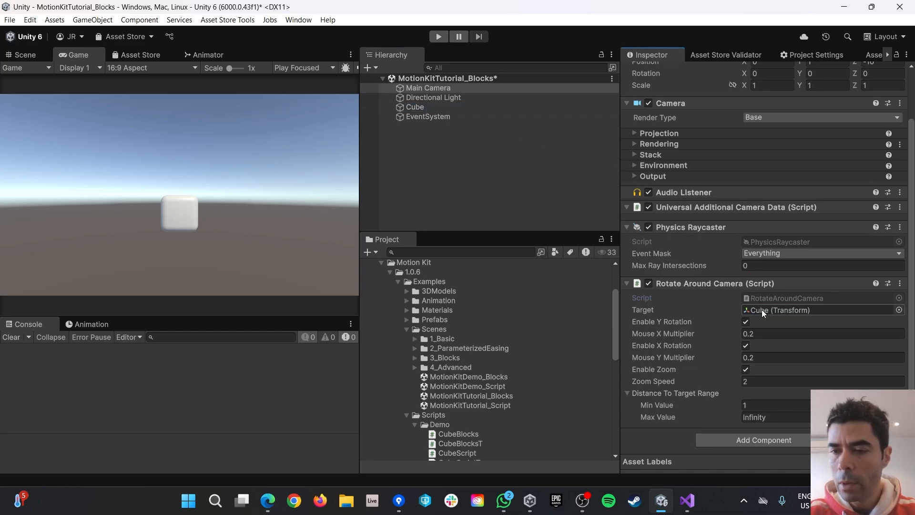
click(438, 37)
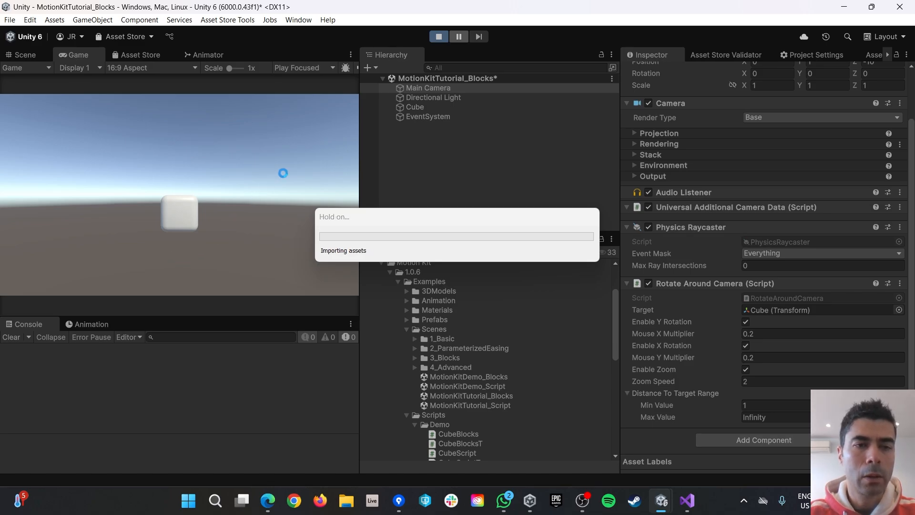
drag(236, 141, 199, 240)
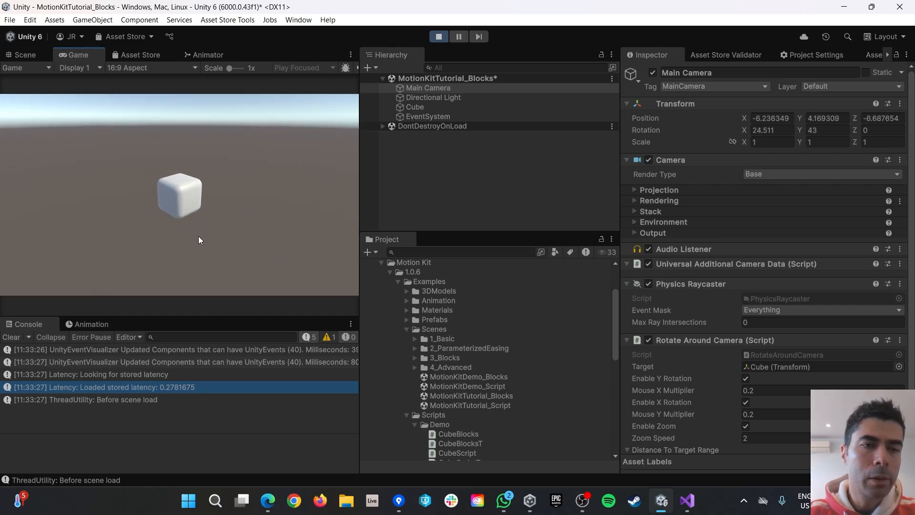
drag(179, 196, 386, 235)
Click the cube to make it grow and shrink, then stop play mode.
click(187, 190)
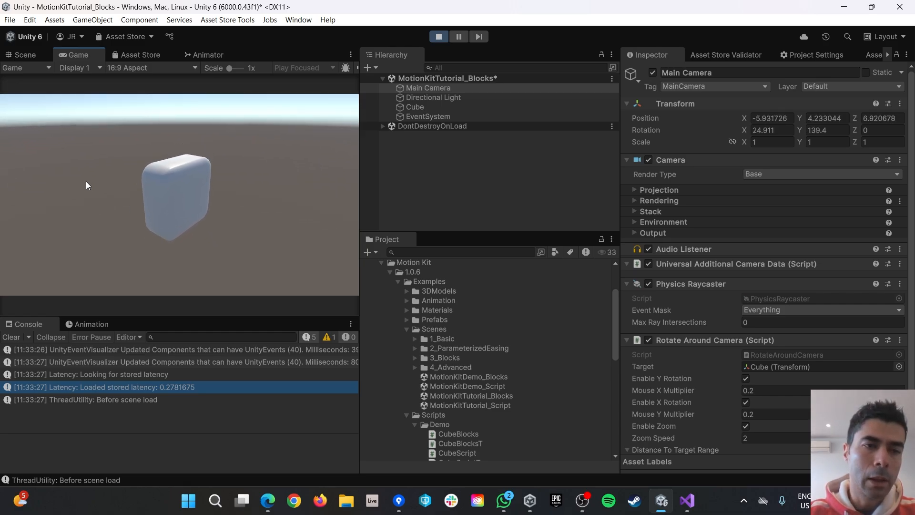
drag(72, 180, 200, 179)
click(196, 180)
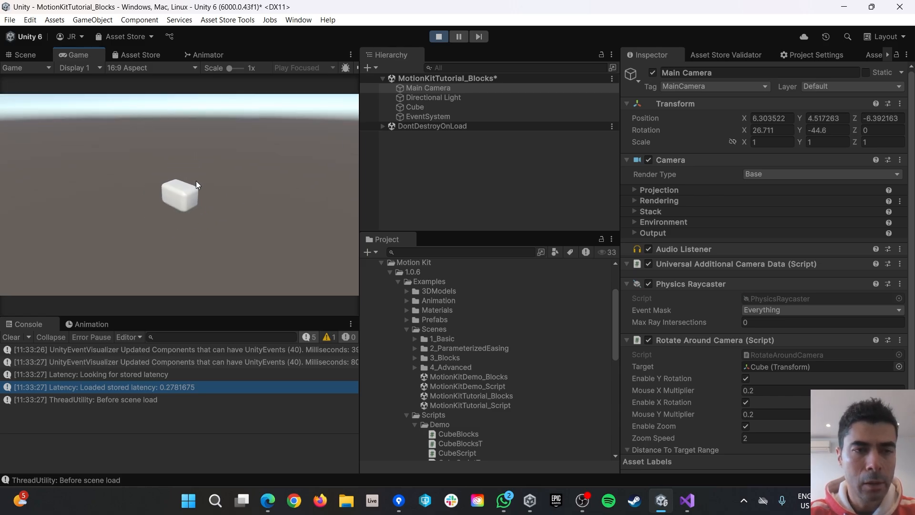
click(395, 107)
key(ctrl+p)
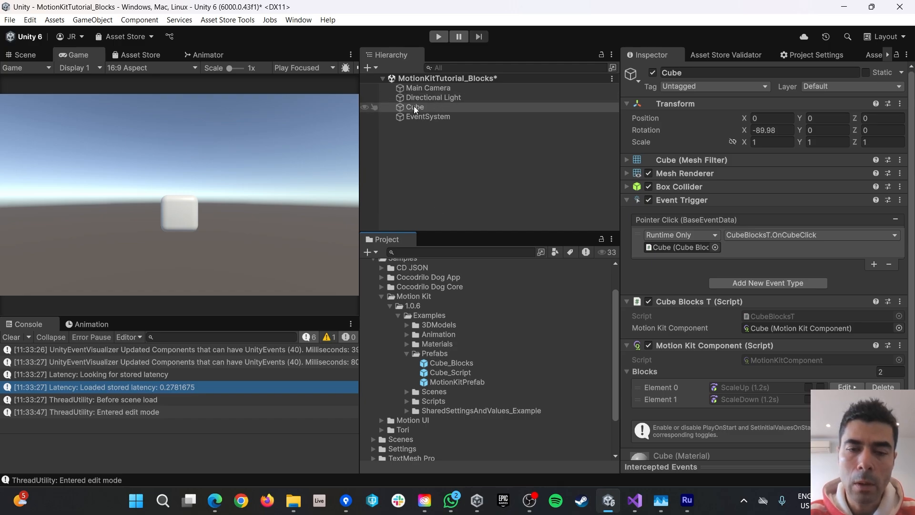
Save the scene Cube as a prefab in Prefabs and rename it Cube_BlocksT.
scroll(430, 360, up, 1)
drag(429, 362, 428, 362)
click(448, 373)
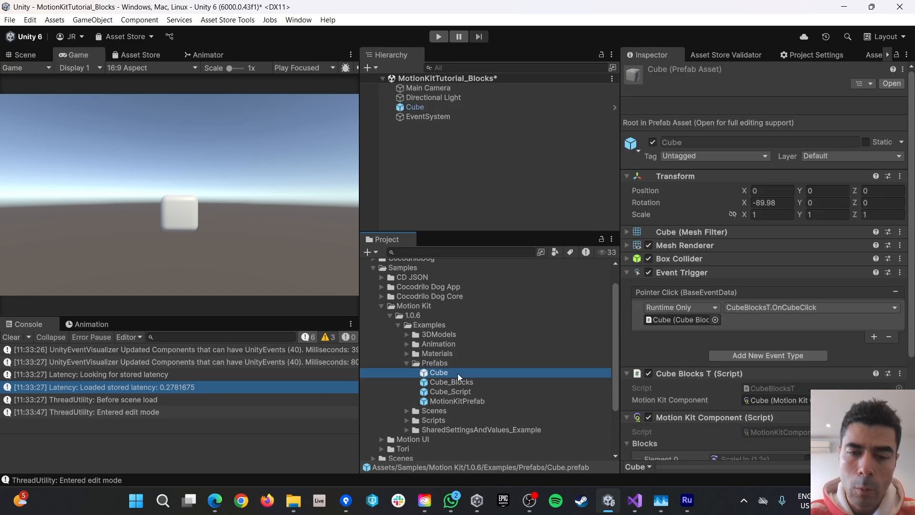
click(456, 371)
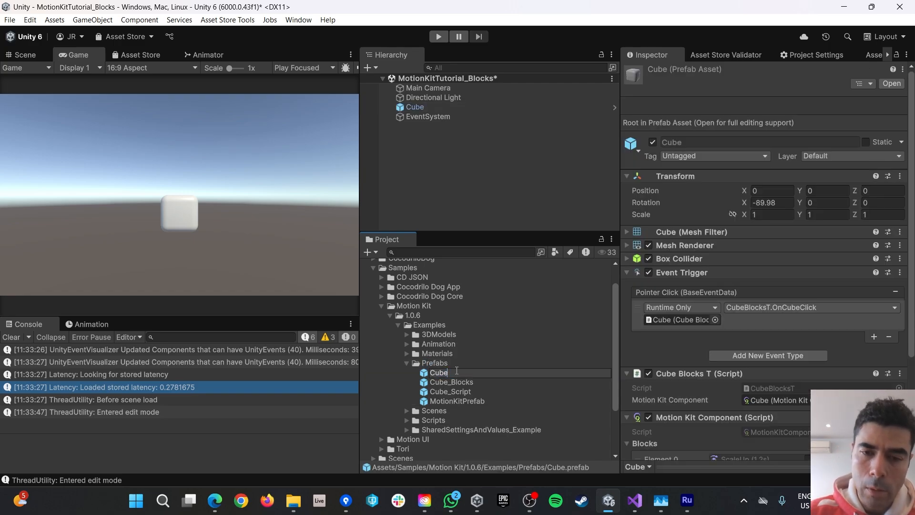
text(_BlocksT)
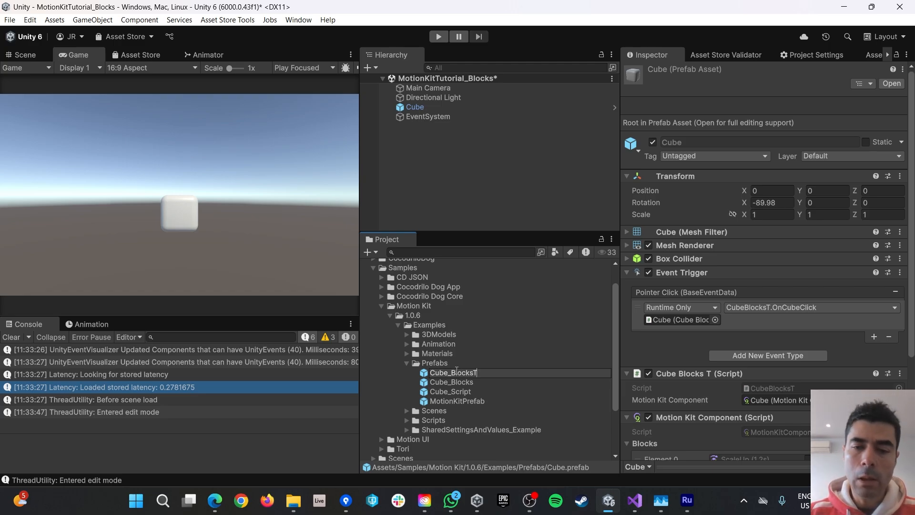
key(Return)
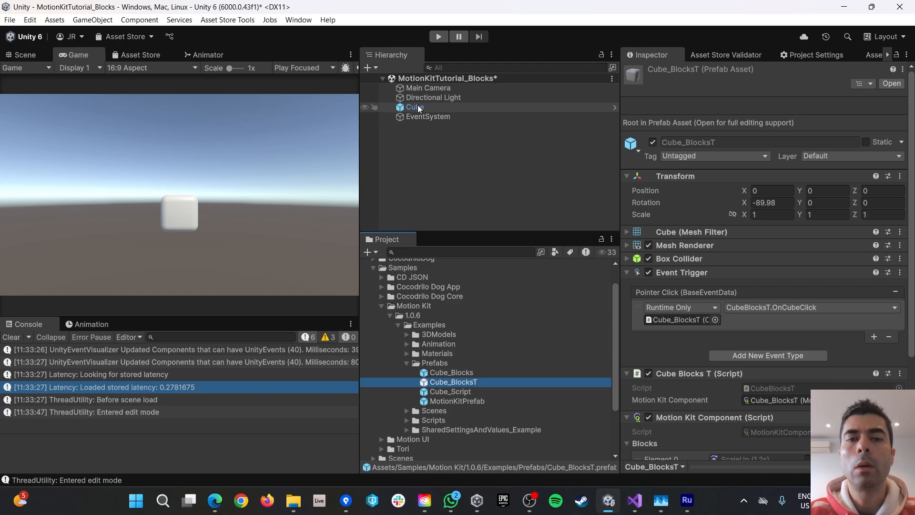
right_click(423, 137)
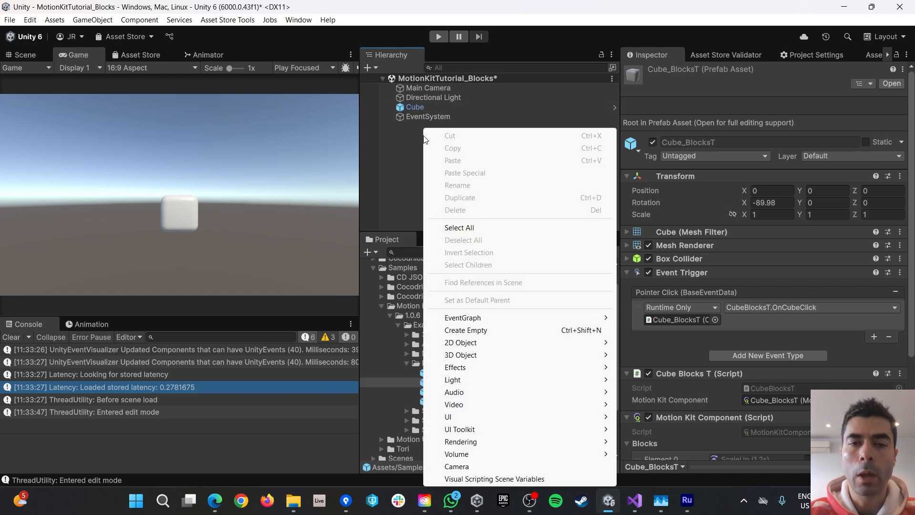
Create an empty object named Cubes and reset its Transform to 0,0,0.
click(476, 331)
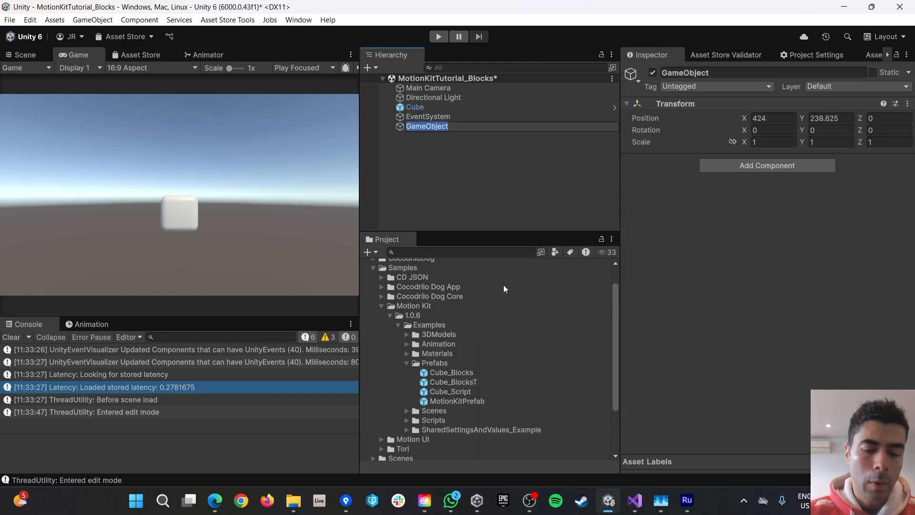
text(Cubes)
key(Return)
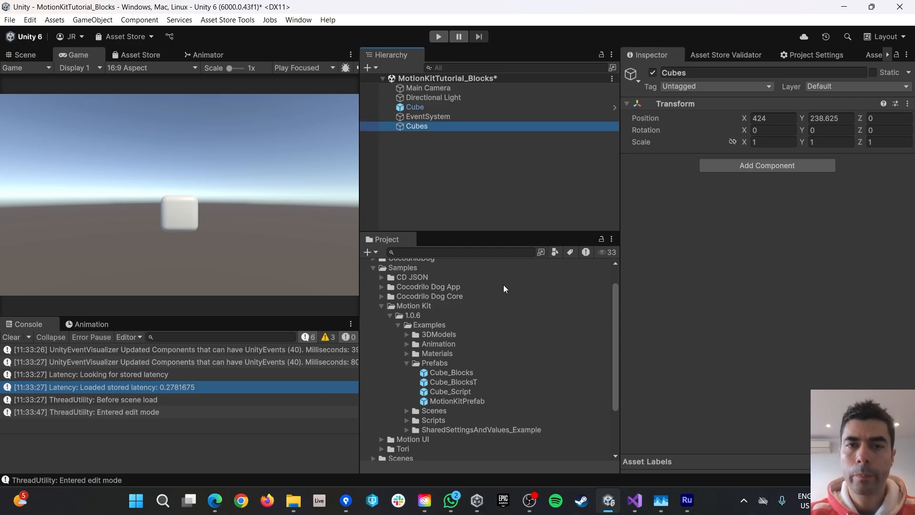
click(907, 104)
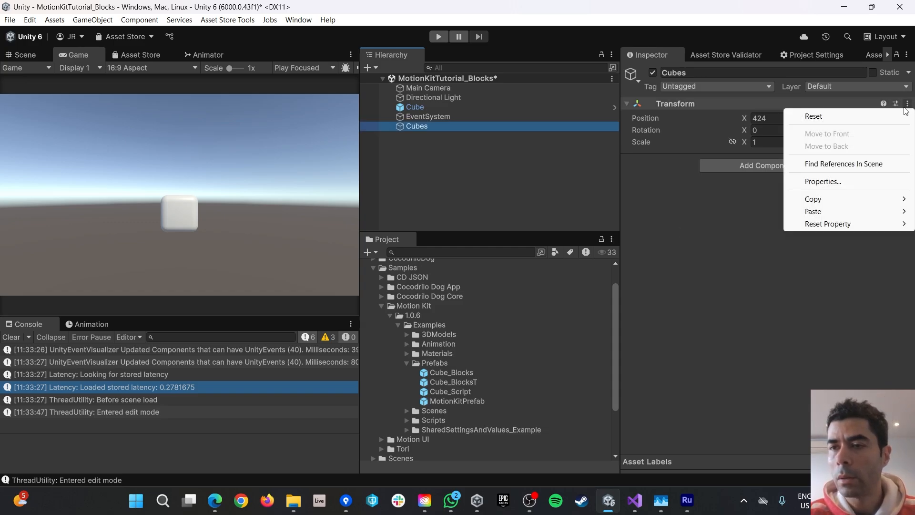
click(818, 116)
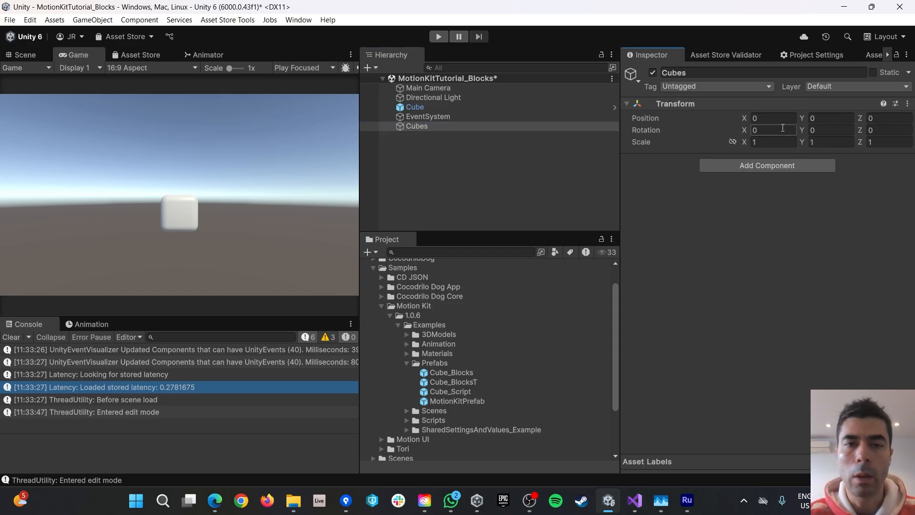
Parent the Cube under the Cubes object.
click(411, 107)
drag(412, 108, 415, 125)
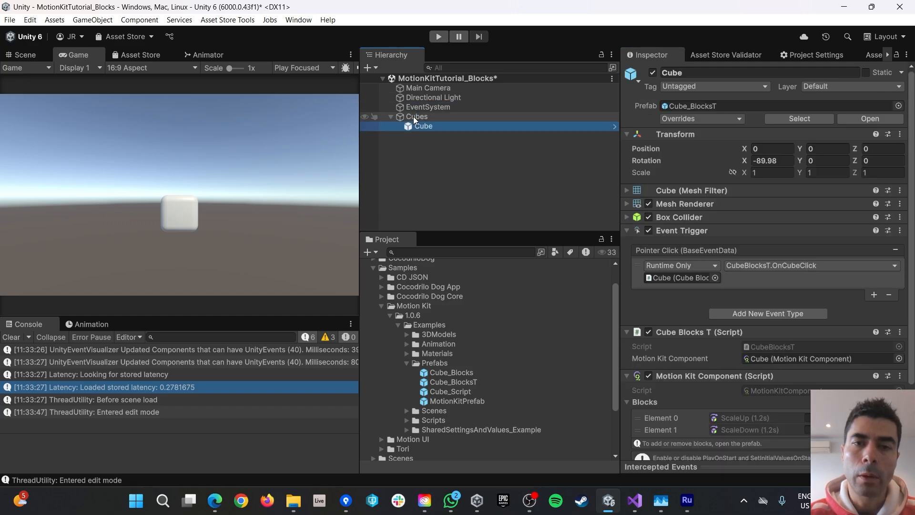
click(421, 146)
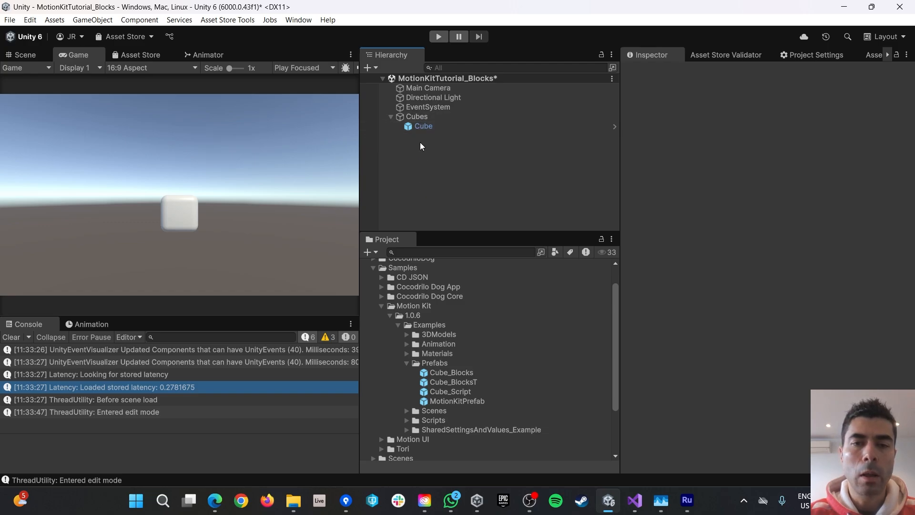
Duplicate the Cube inside Cubes to make six more copies.
click(422, 127)
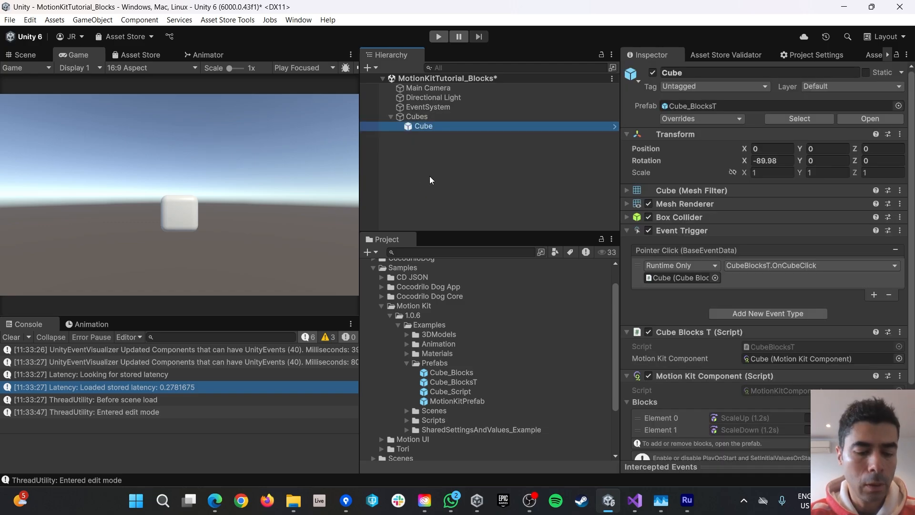
key(ctrl+d)
key(ctrl+d)
key(ctrl+d)
key(ctrl+d)
key(ctrl+d)
key(ctrl+d)
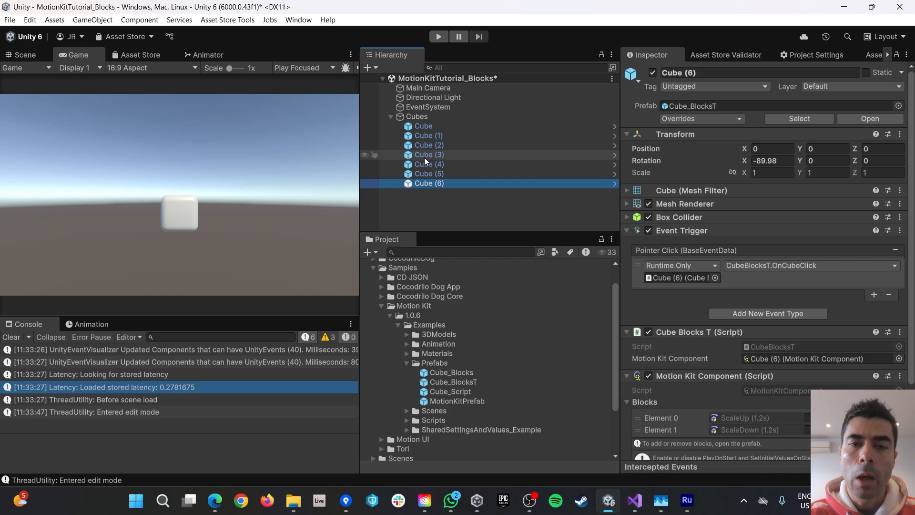
click(422, 154)
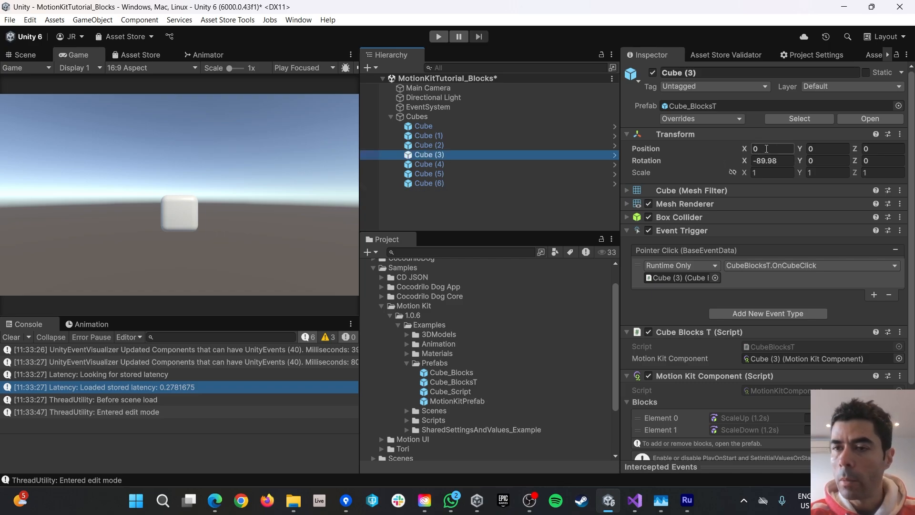
Select all seven cubes and set their Rotation X to -90.
click(424, 125)
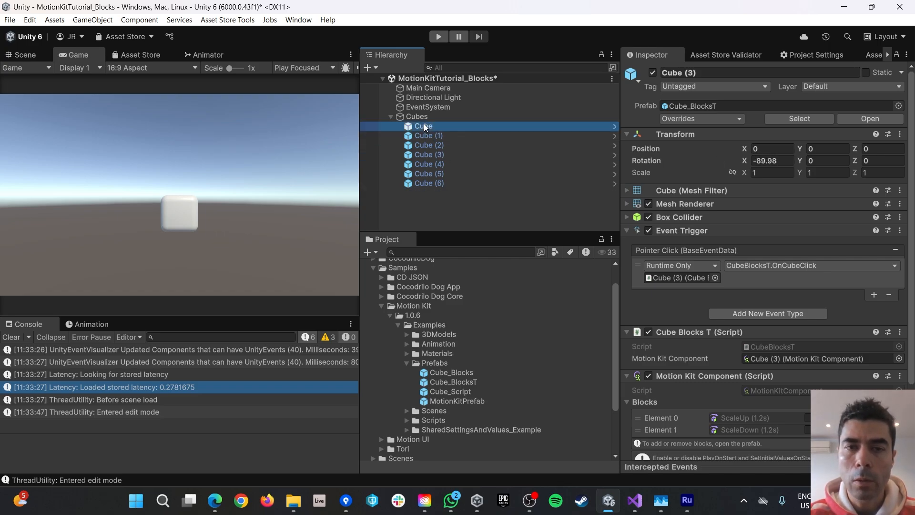
shift+click(427, 183)
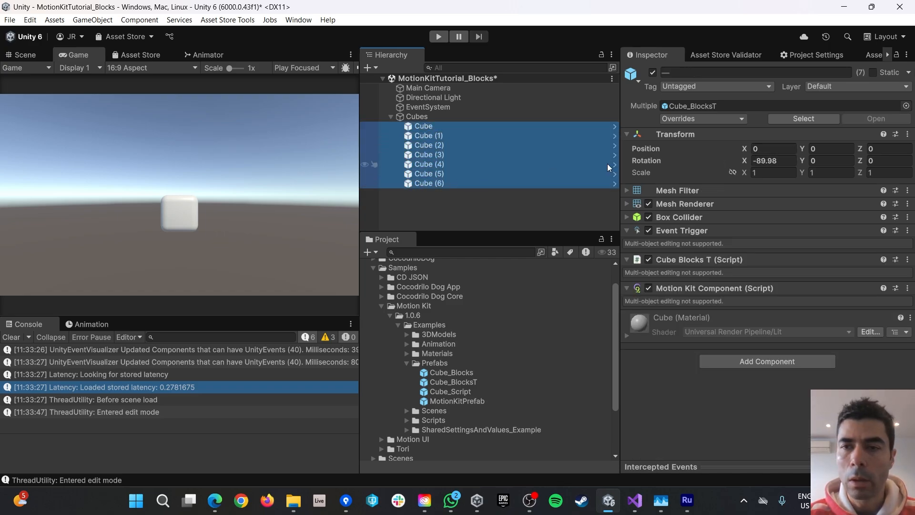
click(783, 160)
text(-90)
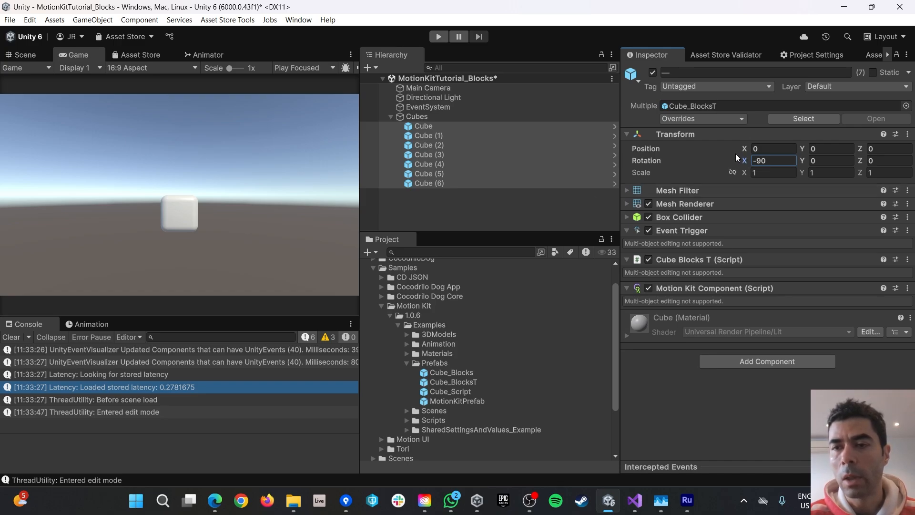
click(475, 212)
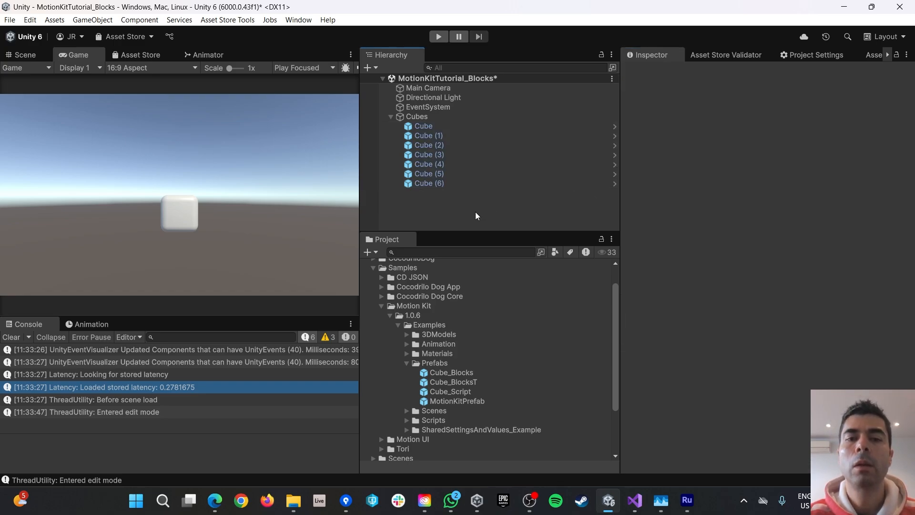
Check each of the seven cubes' X rotation of -90.
click(425, 154)
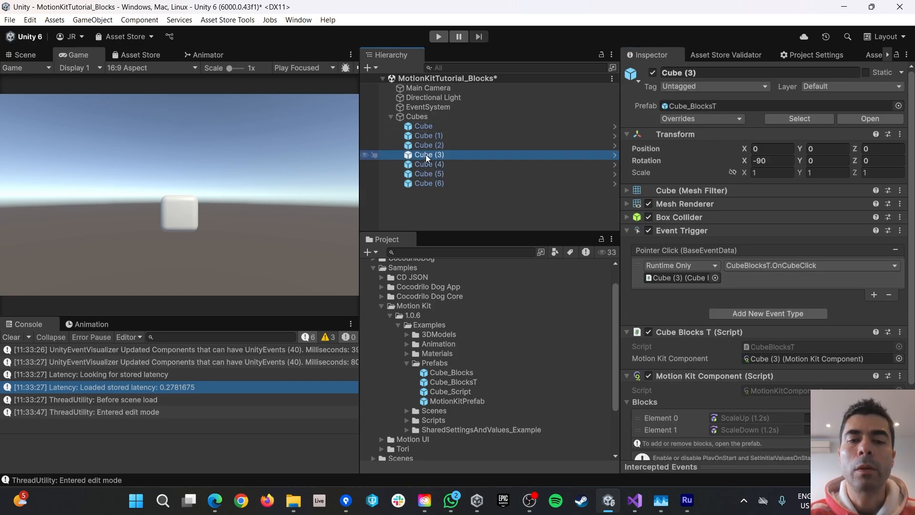
click(425, 144)
click(424, 135)
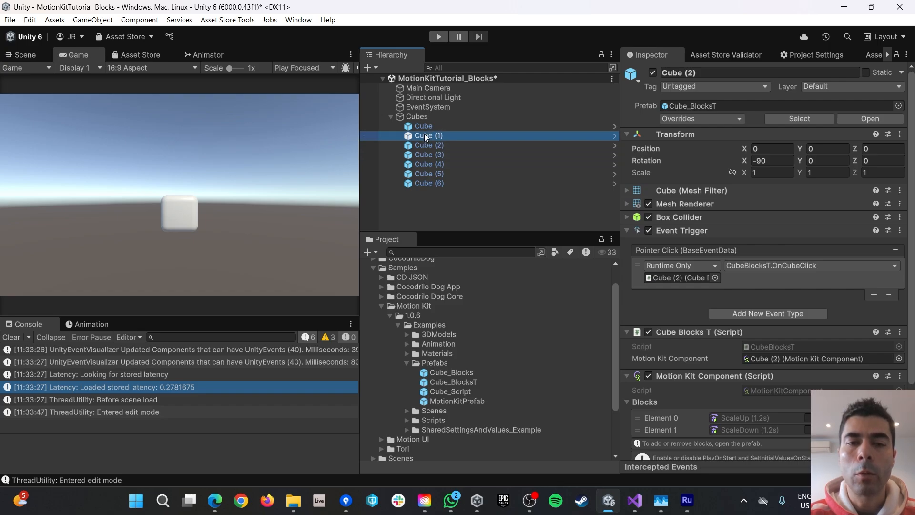
click(421, 126)
click(424, 164)
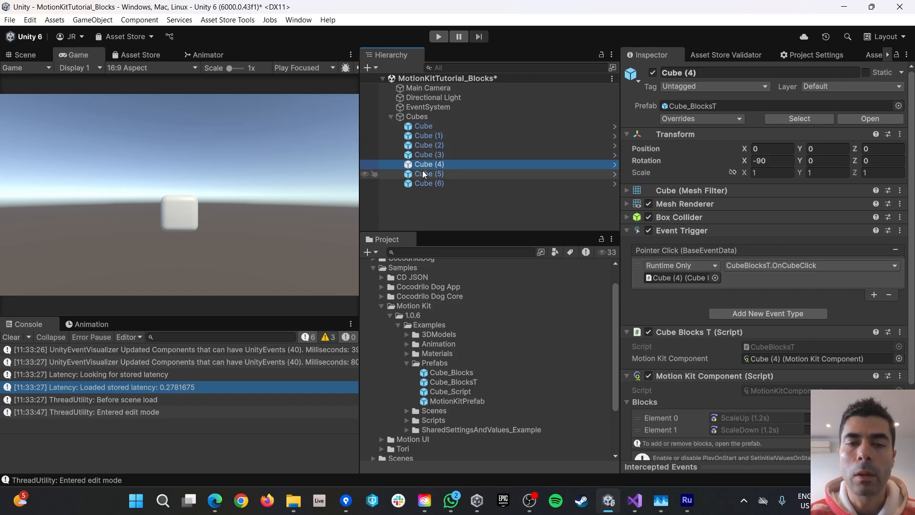
click(422, 174)
click(422, 183)
Set Position X of Cube (2), Cube (1) and Cube to -2.5, -5 and -7.5.
click(424, 145)
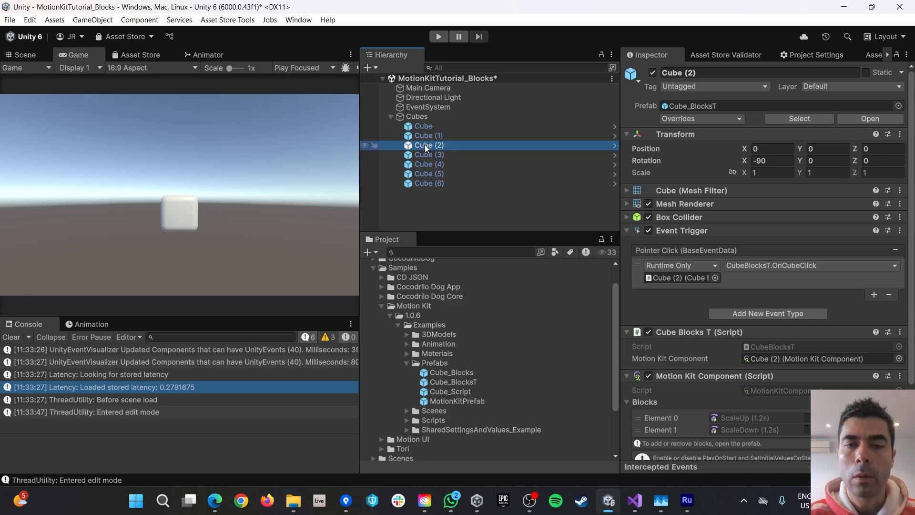
click(767, 148)
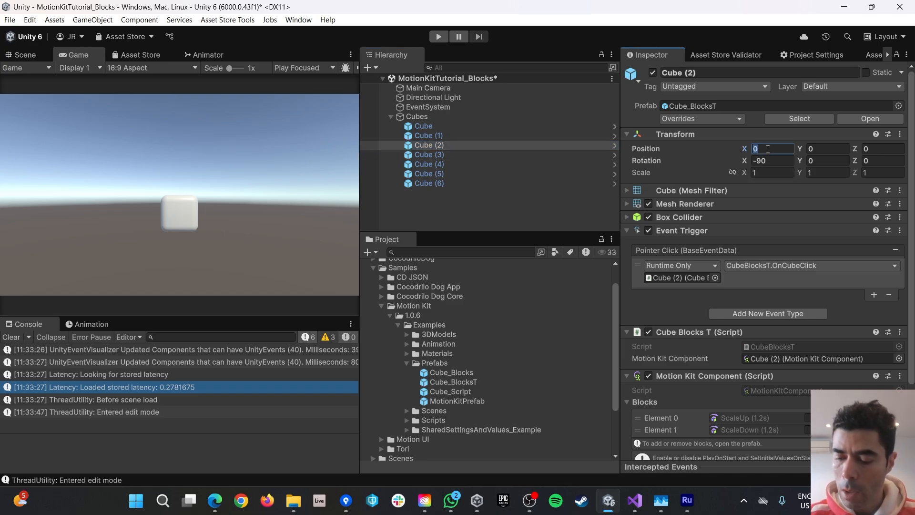
text(-2.5)
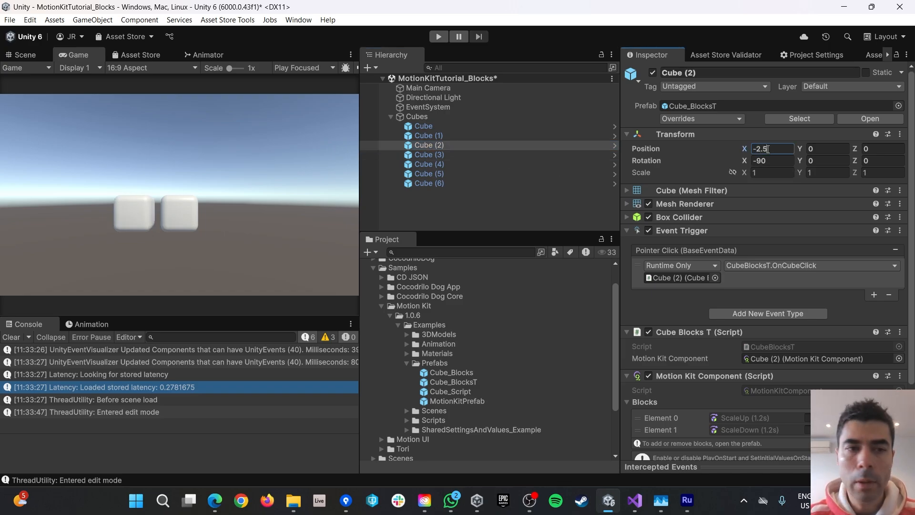
click(428, 135)
click(767, 149)
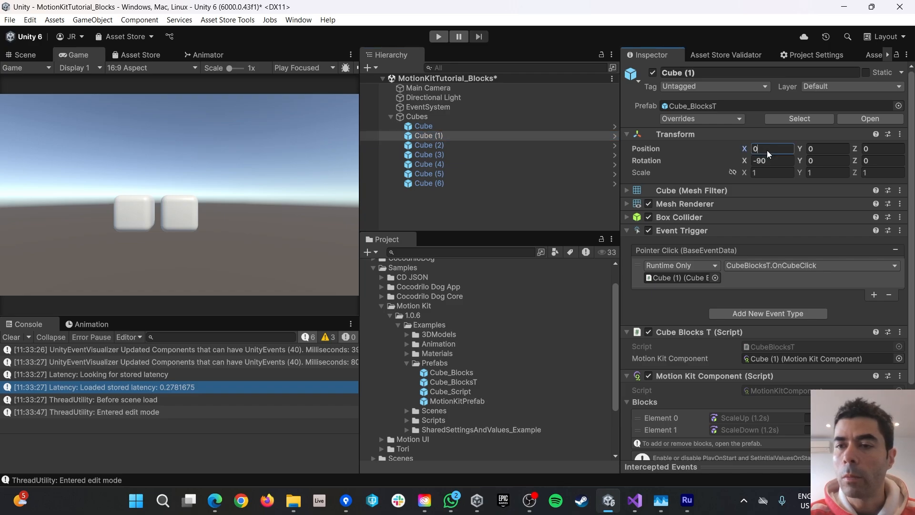
text(-5)
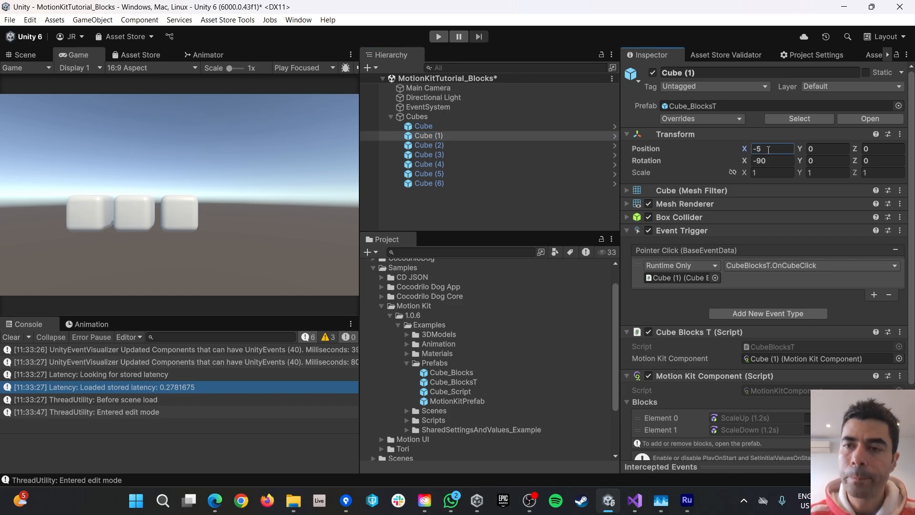
click(424, 126)
click(764, 147)
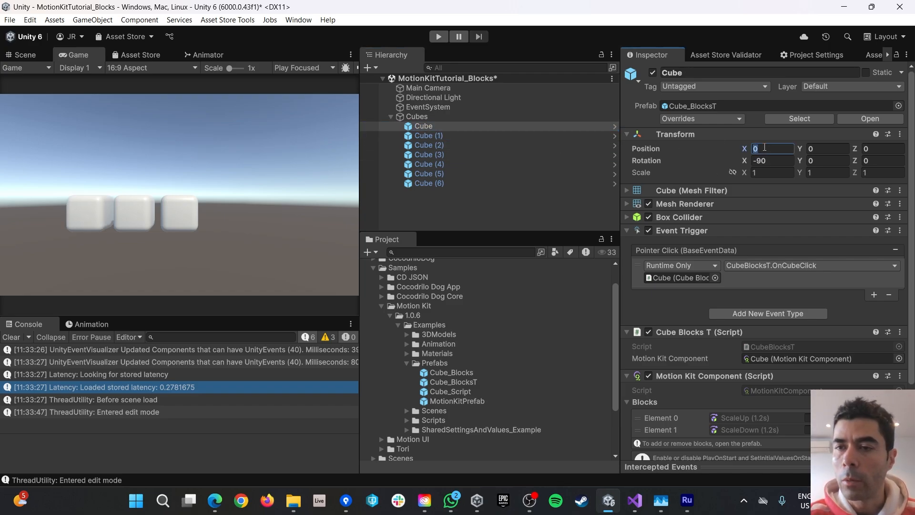
text(-7.5)
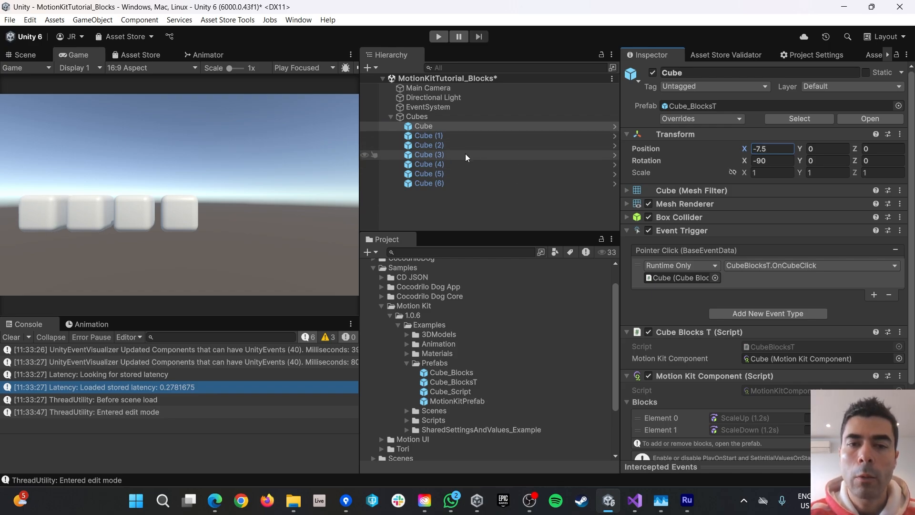
Set Position X of Cube (4), Cube (5) and Cube (6) to 2.5, 5 and 7.5.
click(425, 165)
click(763, 148)
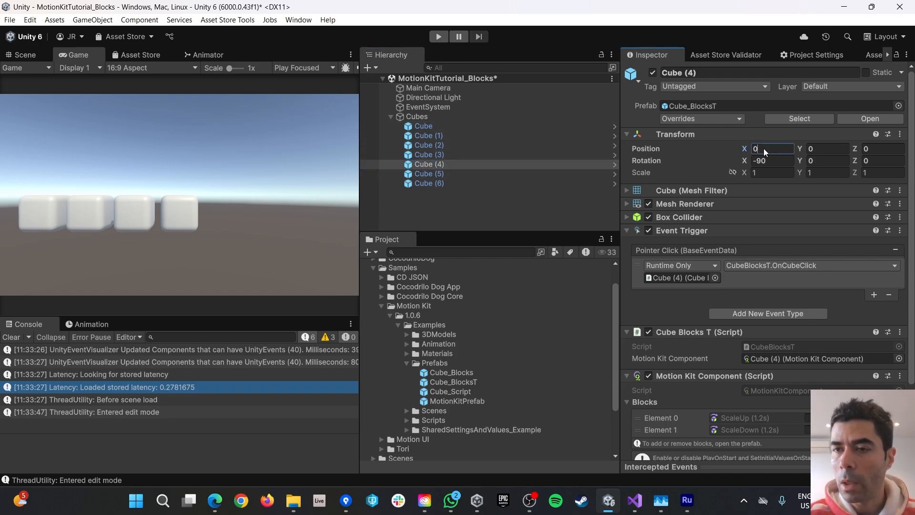
text(2.5)
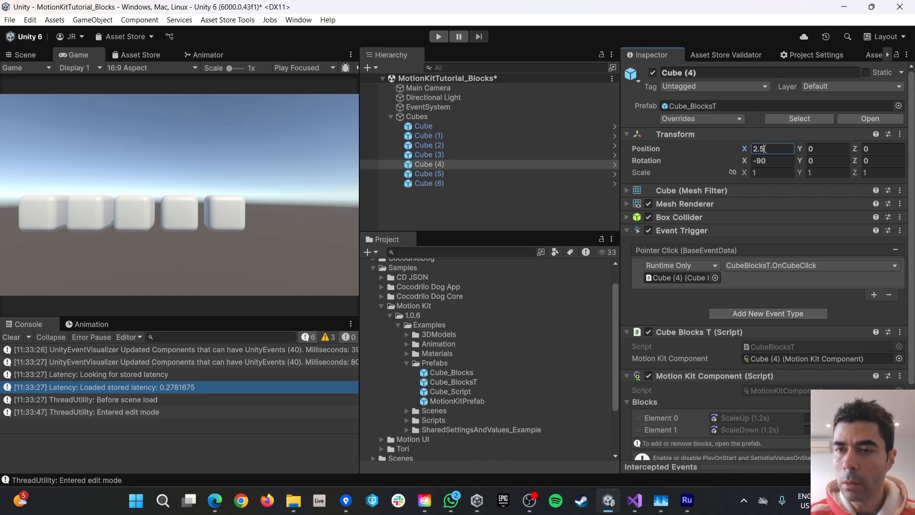
click(426, 173)
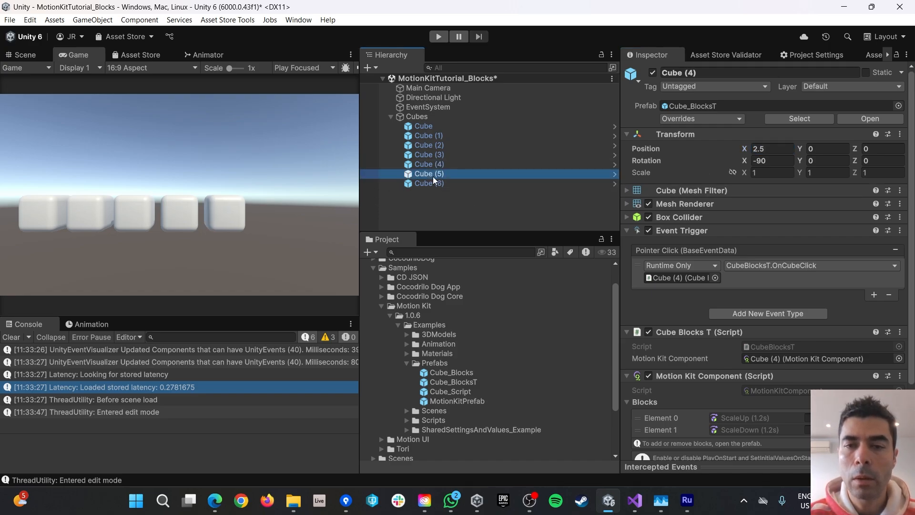
click(762, 148)
text(5)
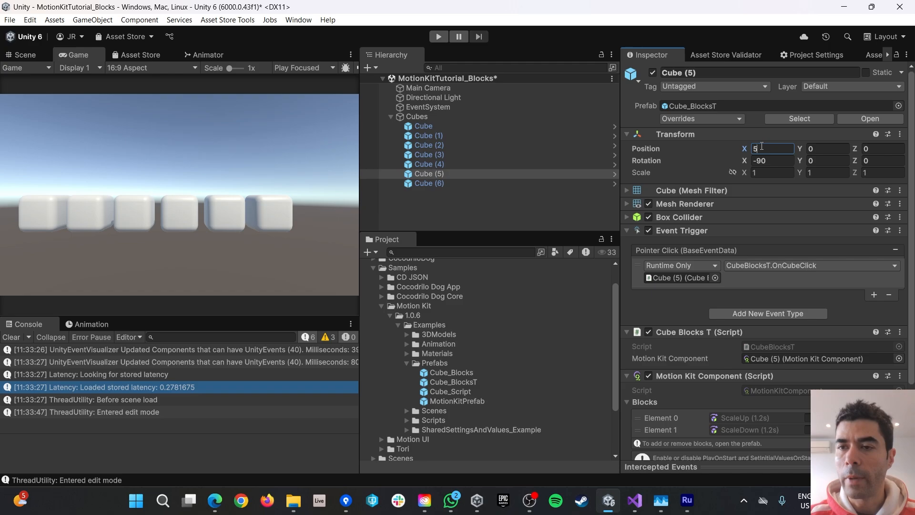
click(517, 185)
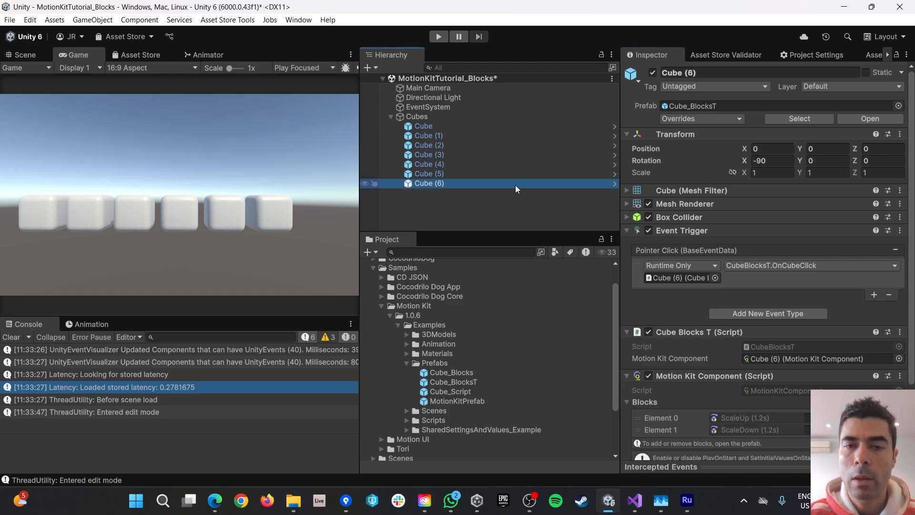
click(770, 148)
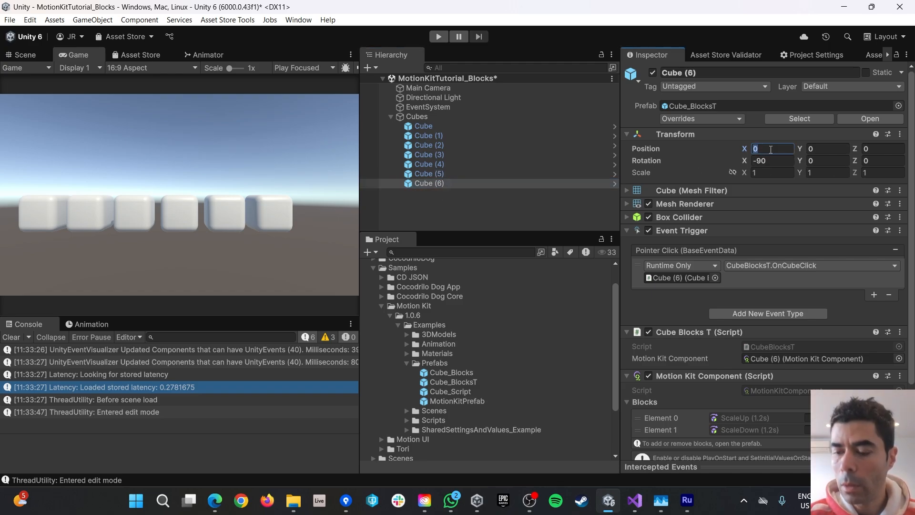
text(7.5)
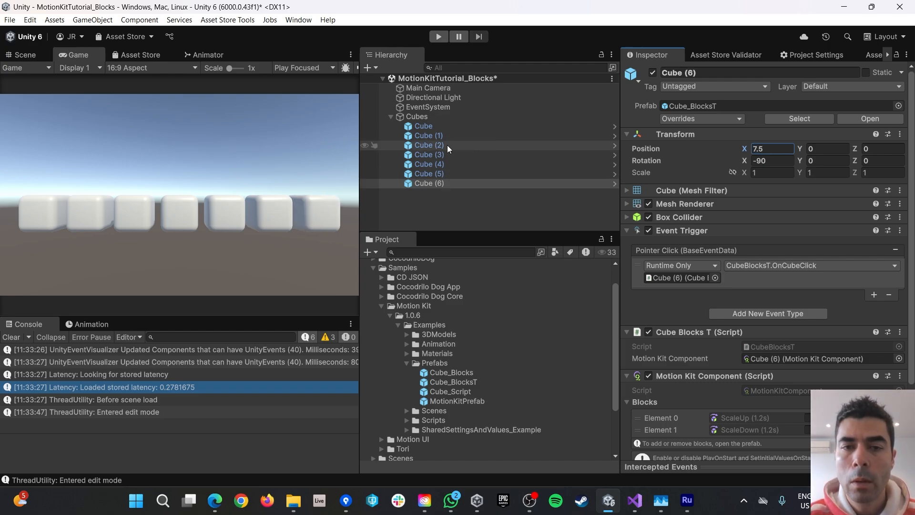
Confirm Cube (3) stays at X 0 and select the first cube.
click(424, 156)
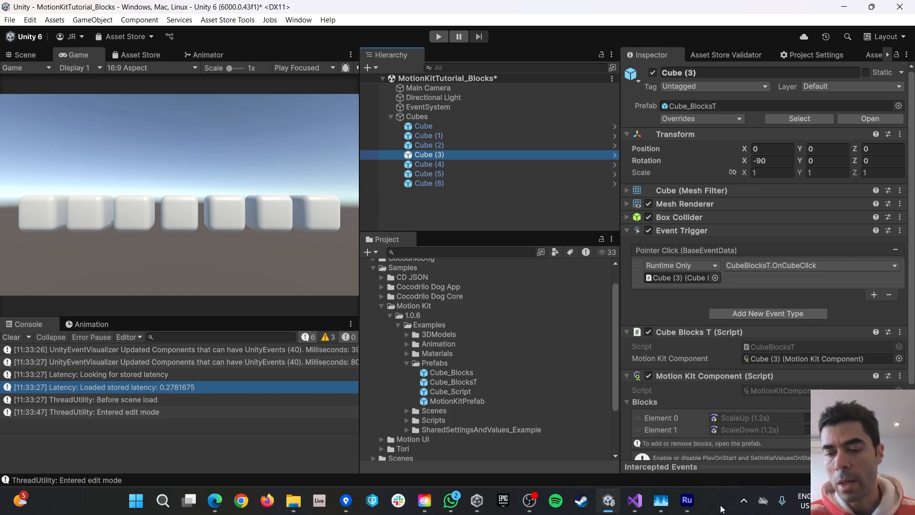
scroll(496, 381, up, 1)
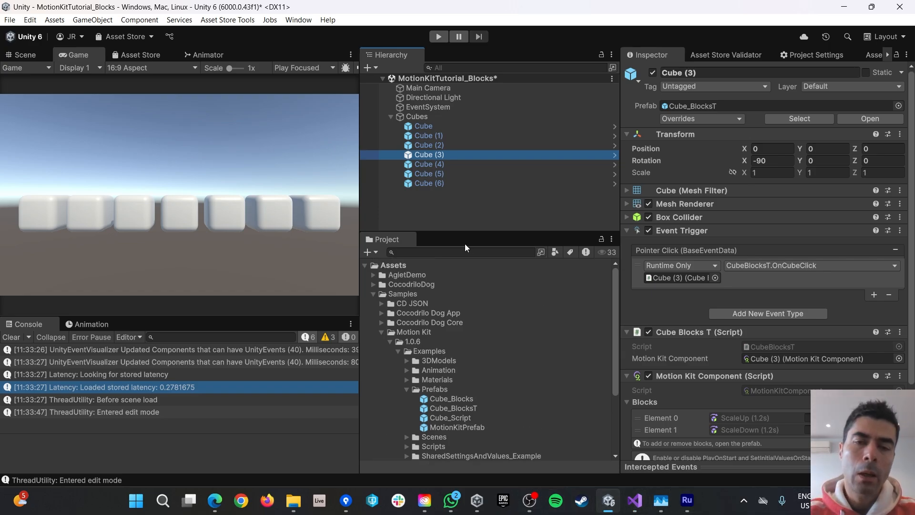
click(422, 125)
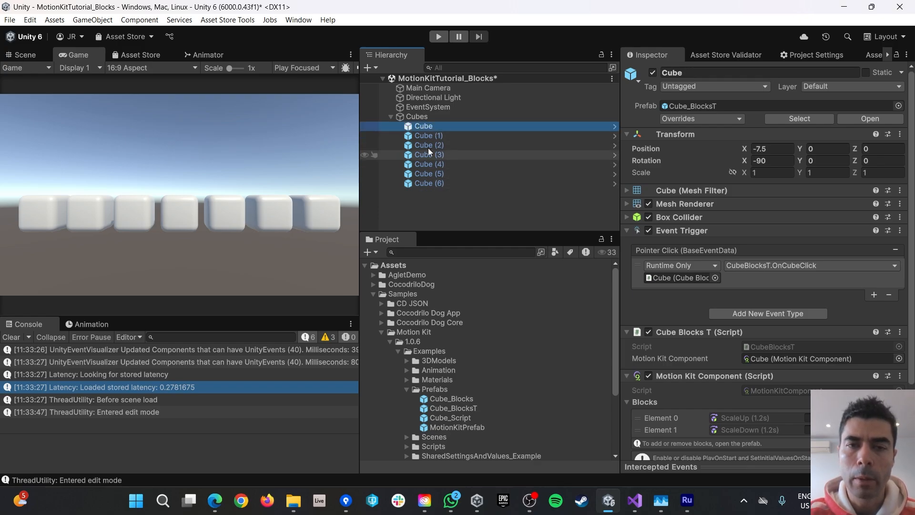
Rename all seven selected cubes to Cube.
shift+click(421, 183)
click(687, 73)
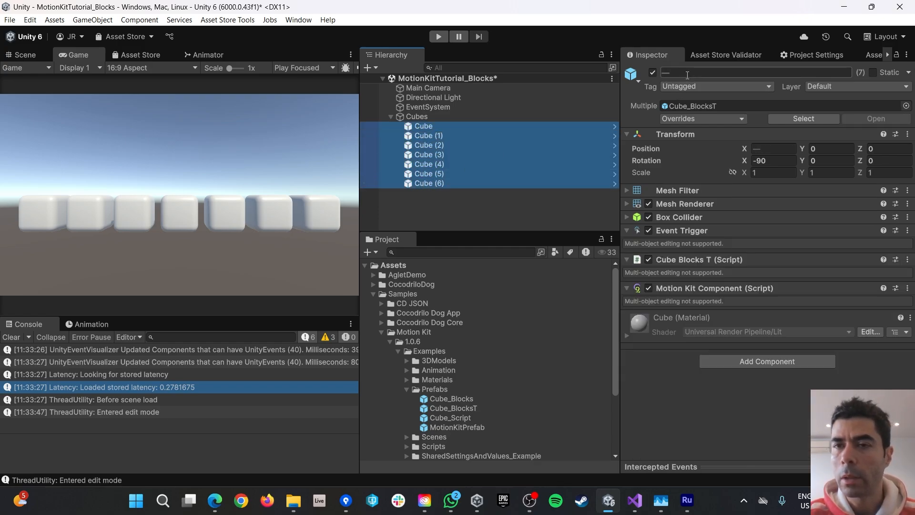
text(Cube)
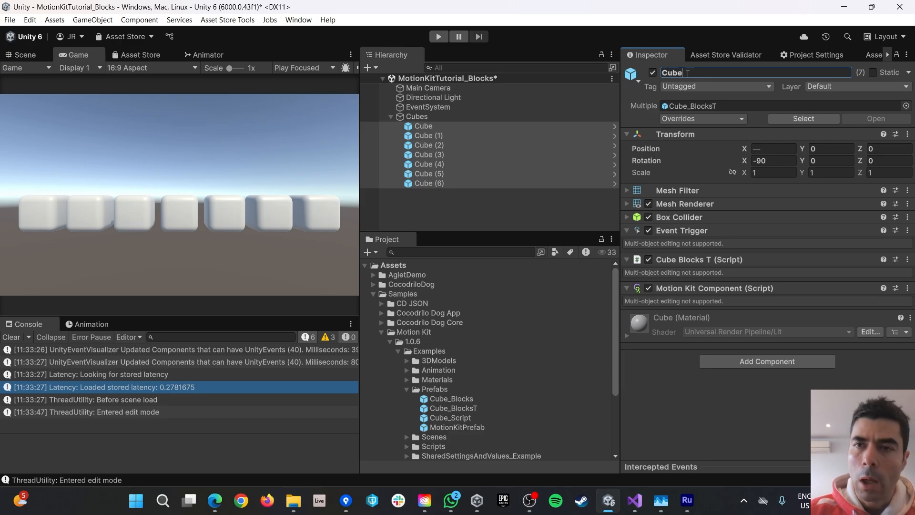
key(Return)
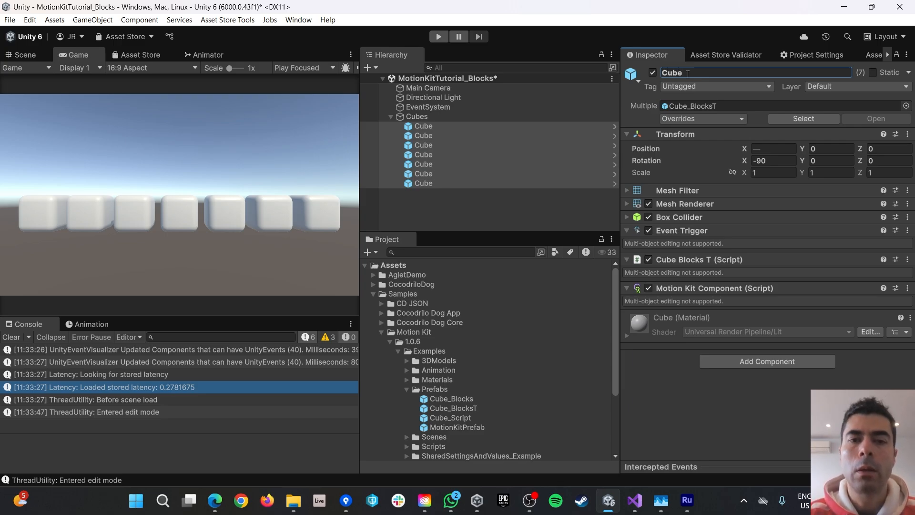
Select the Cubes parent and run a play-mode test, then stop.
click(413, 115)
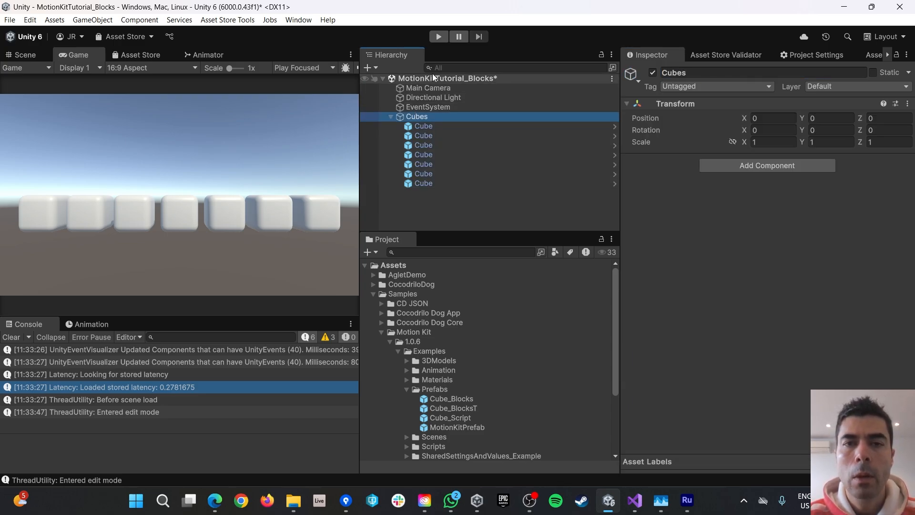
click(438, 37)
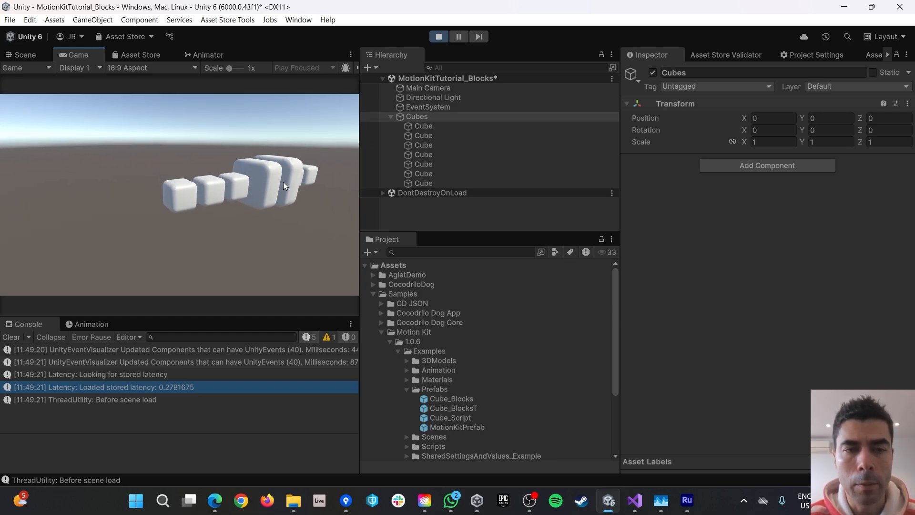
click(439, 38)
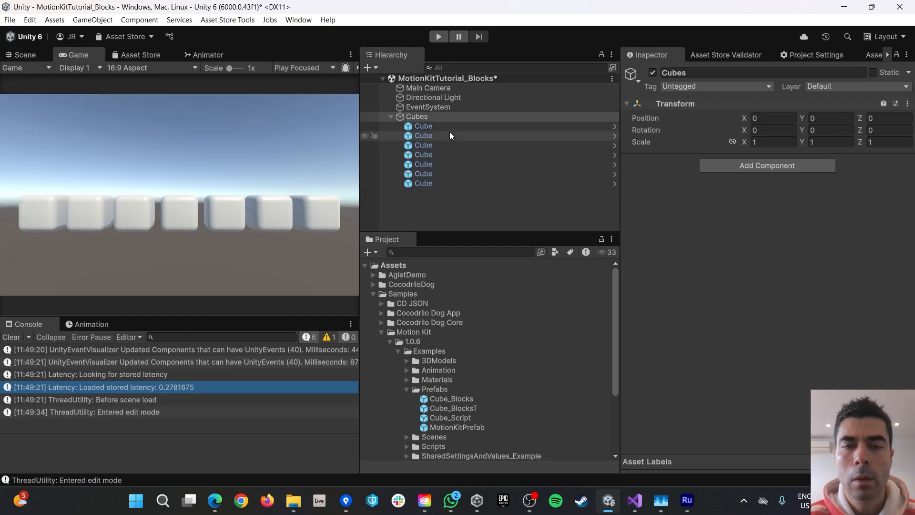
Set Cubes as the Main Camera's Rotate Around Camera target.
click(441, 90)
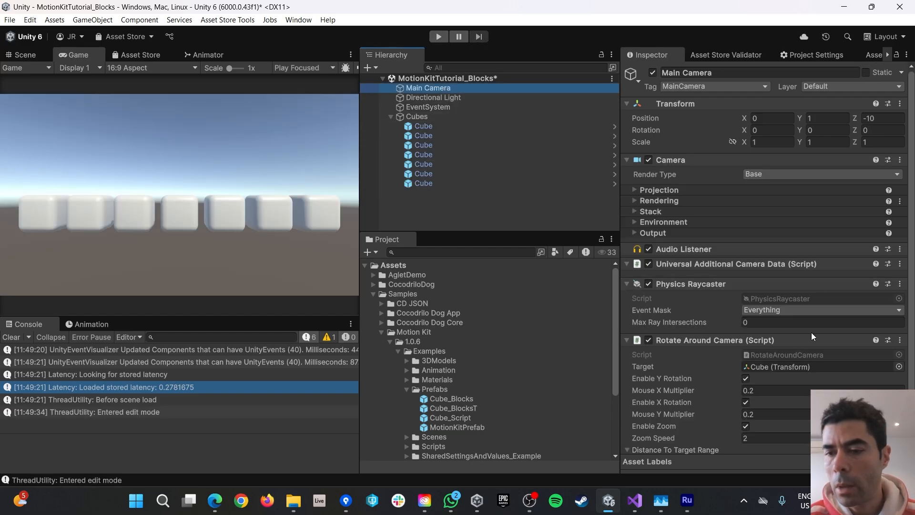
scroll(811, 333, down, 3)
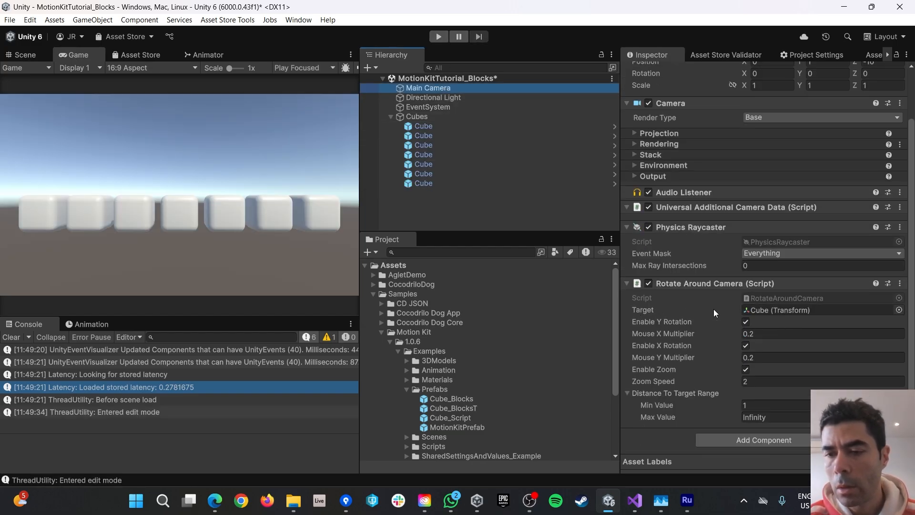
drag(417, 115, 759, 313)
In play mode, orbit around the row and click several cubes to animate them.
click(437, 37)
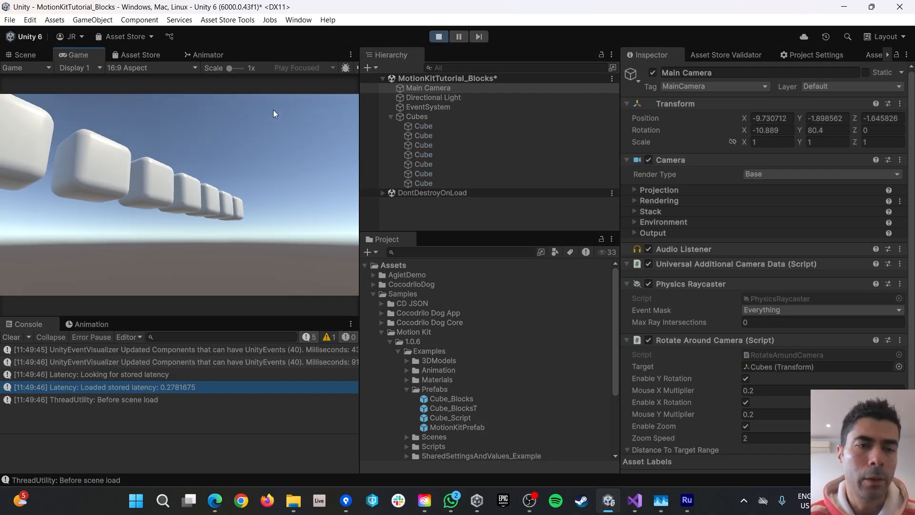
drag(82, 227, 277, 200)
click(170, 194)
click(145, 203)
click(99, 228)
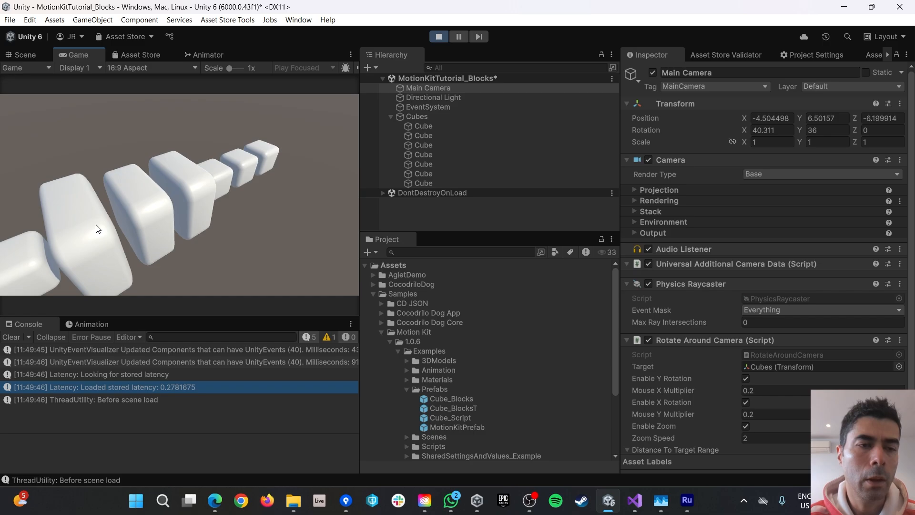
click(97, 229)
drag(139, 206, 273, 199)
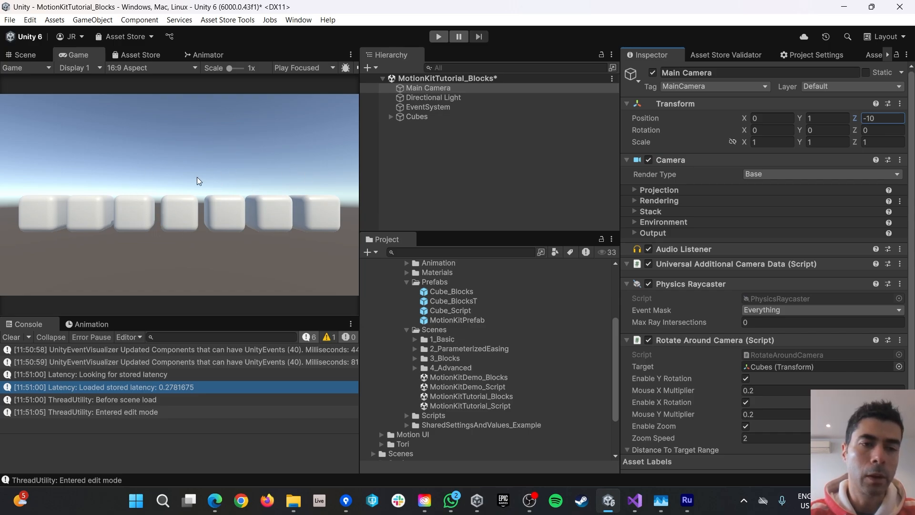
Move the camera back to Z -14, test the orbit in play mode, then stop.
double_click(884, 118)
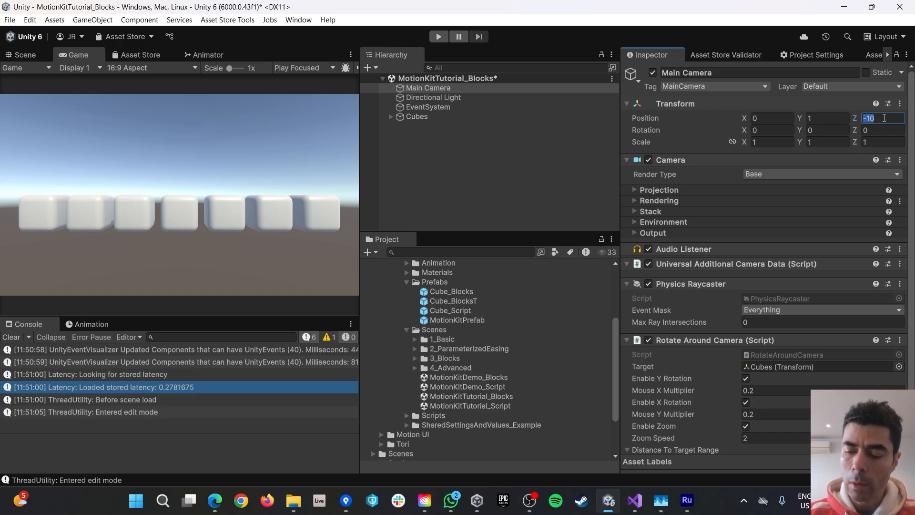
text(-)
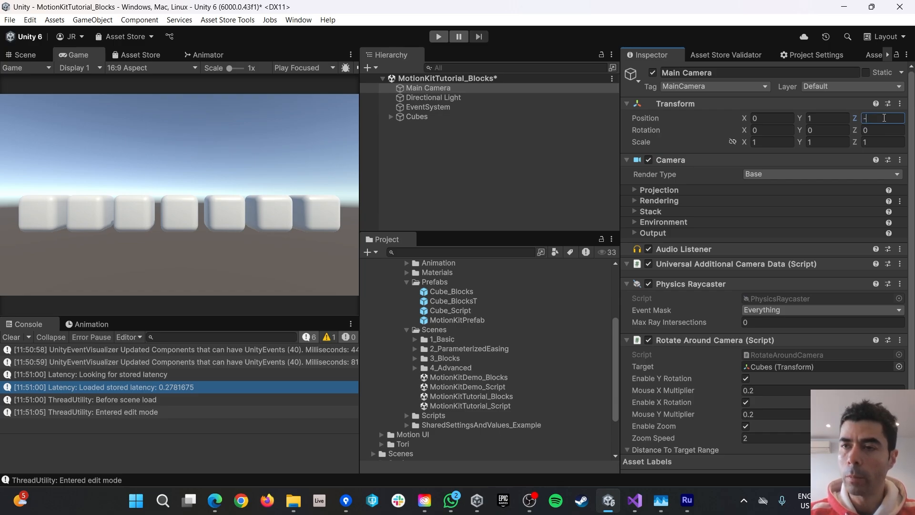
text(14)
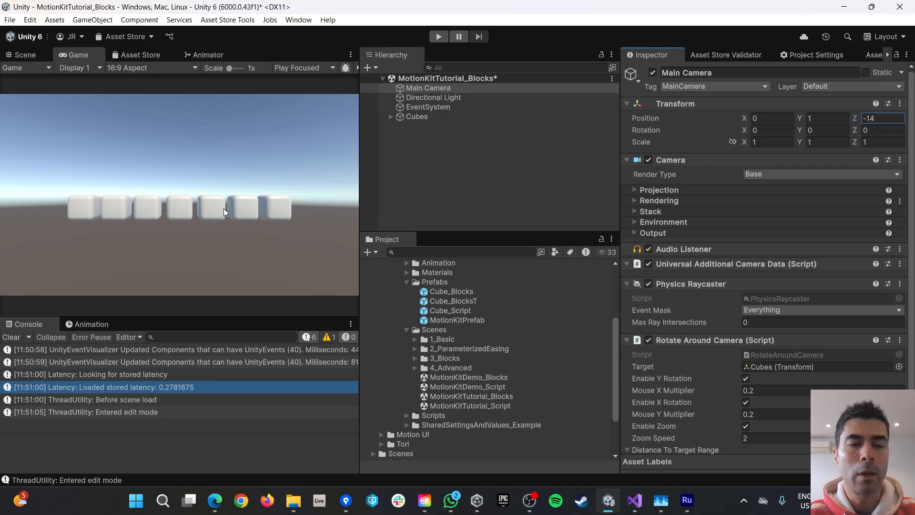
click(438, 39)
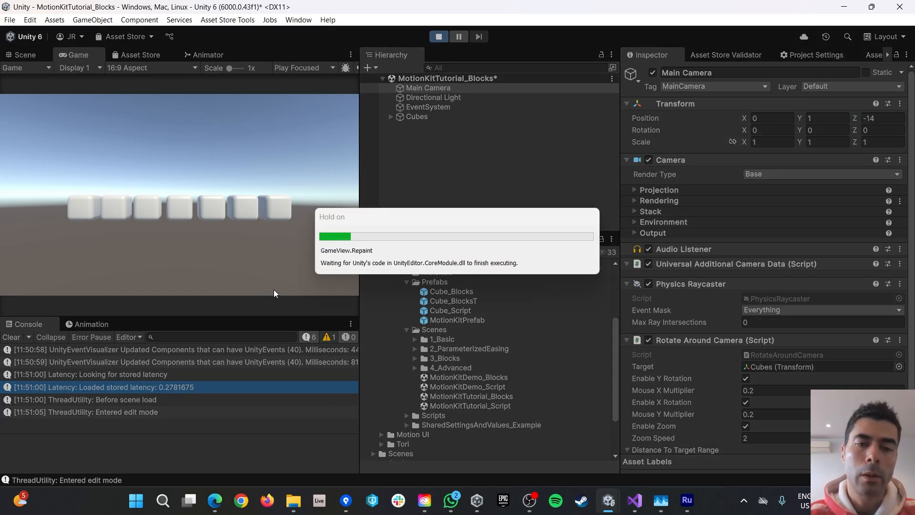
drag(193, 201, 153, 204)
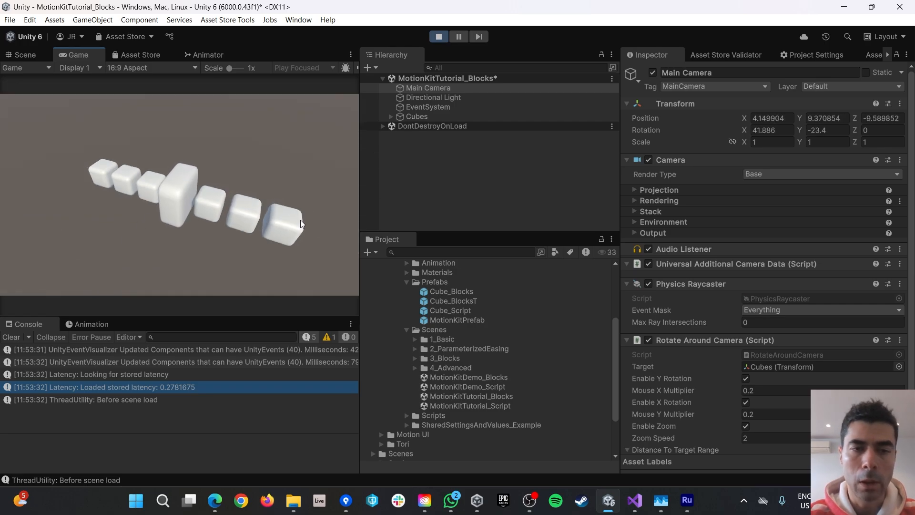
key(ctrl+p)
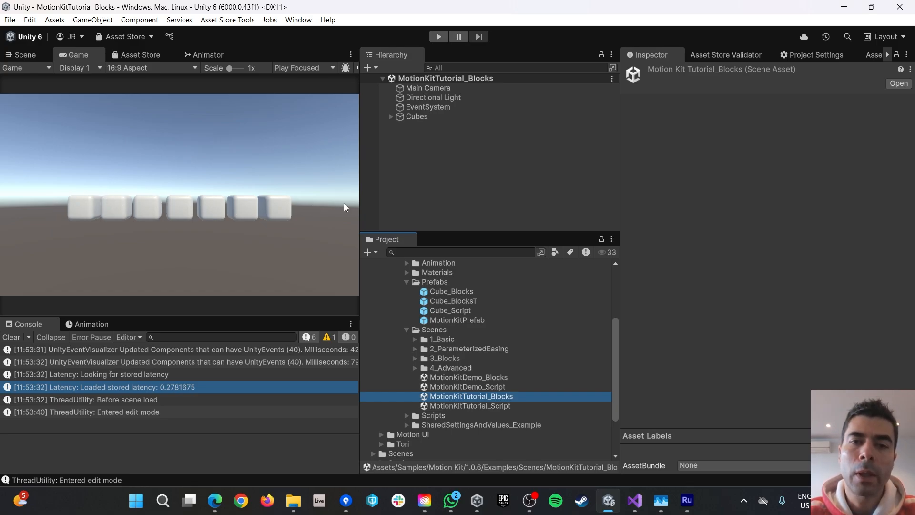
Add a Motion Kit Component to the Cubes object.
click(419, 116)
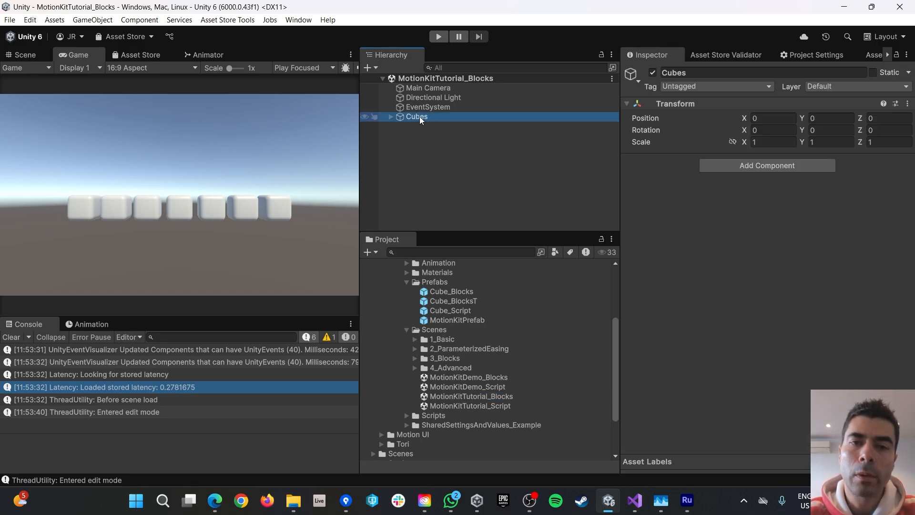
click(749, 167)
text(motio)
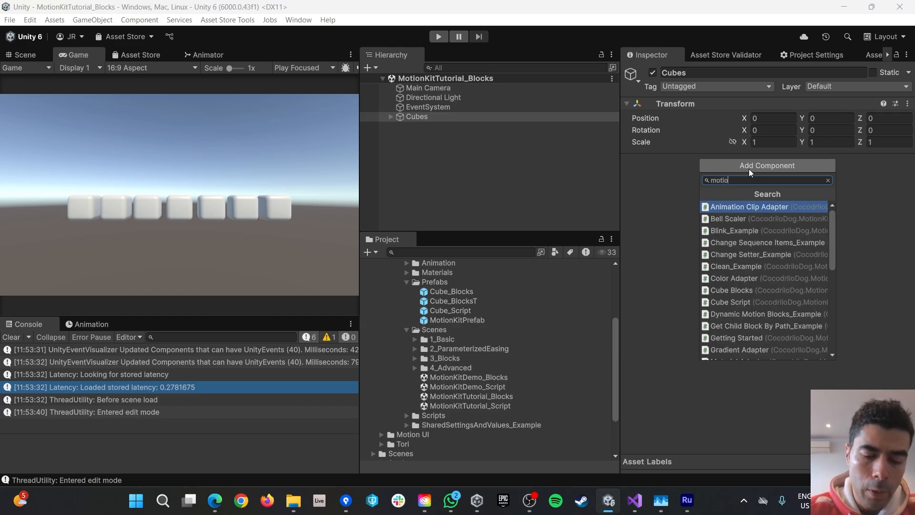
text(nkitcom)
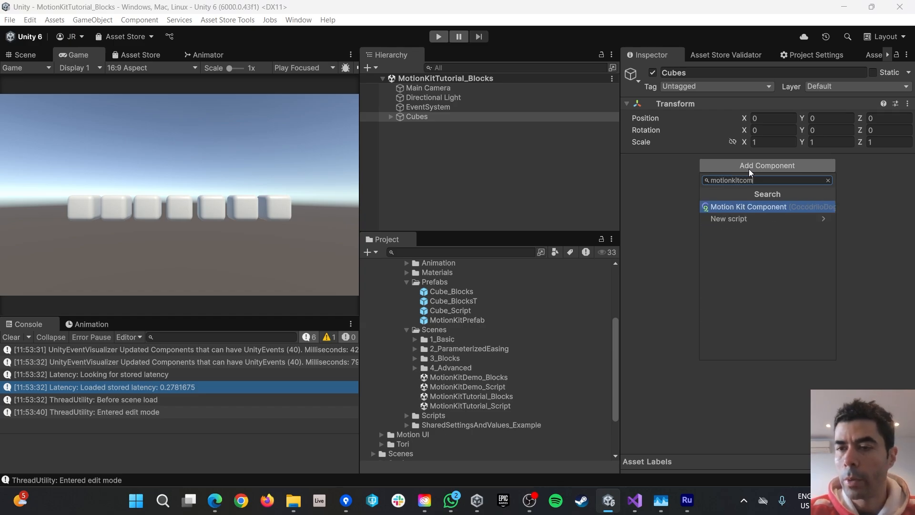
click(750, 206)
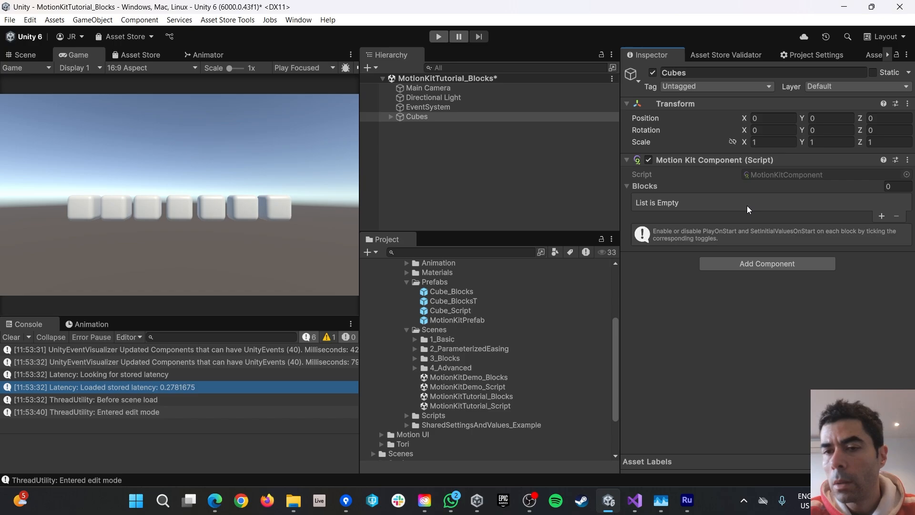
Create a Parallel block in the component's blocks list and open it.
click(882, 216)
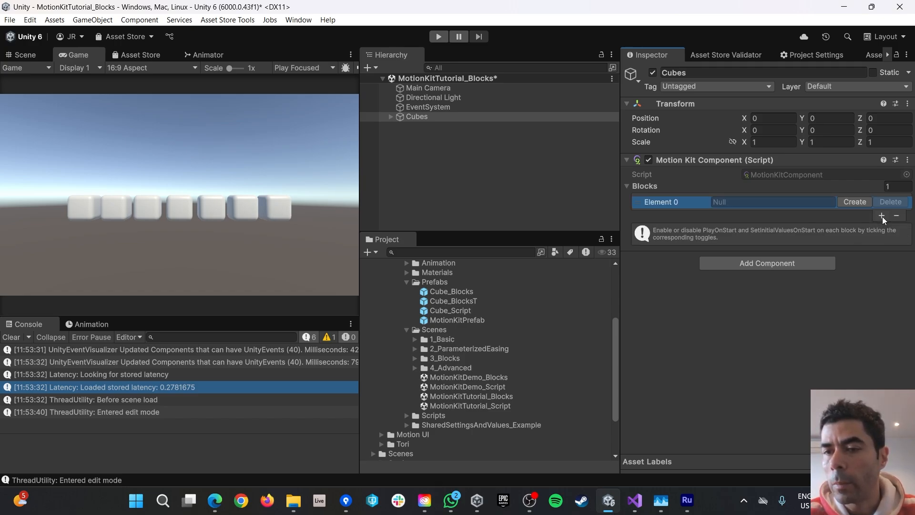
click(860, 202)
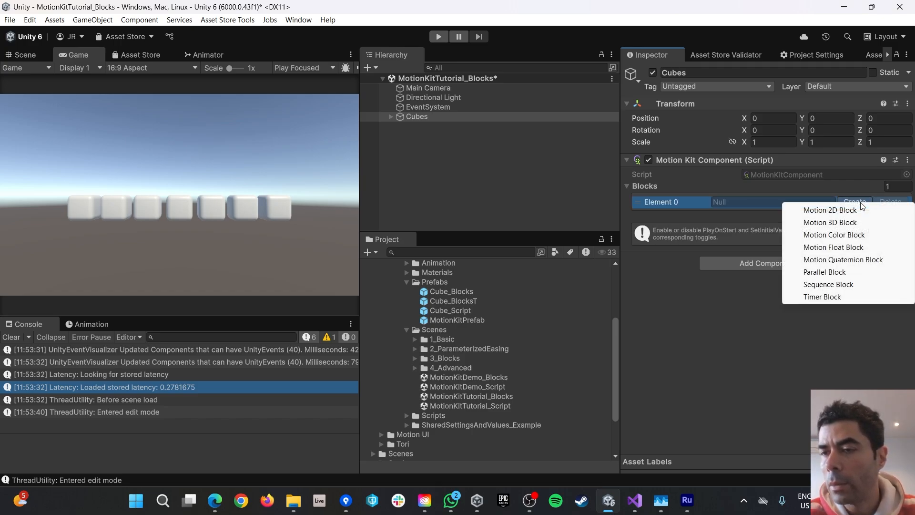
click(818, 272)
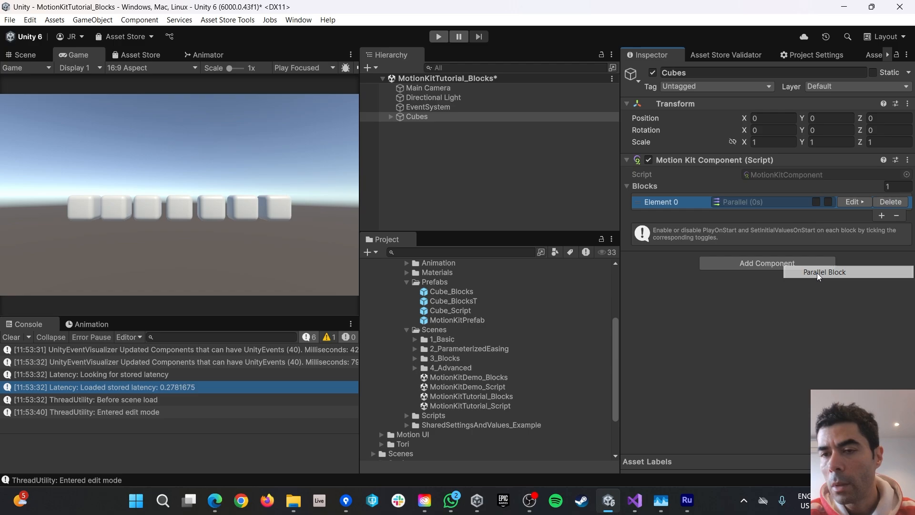
click(853, 202)
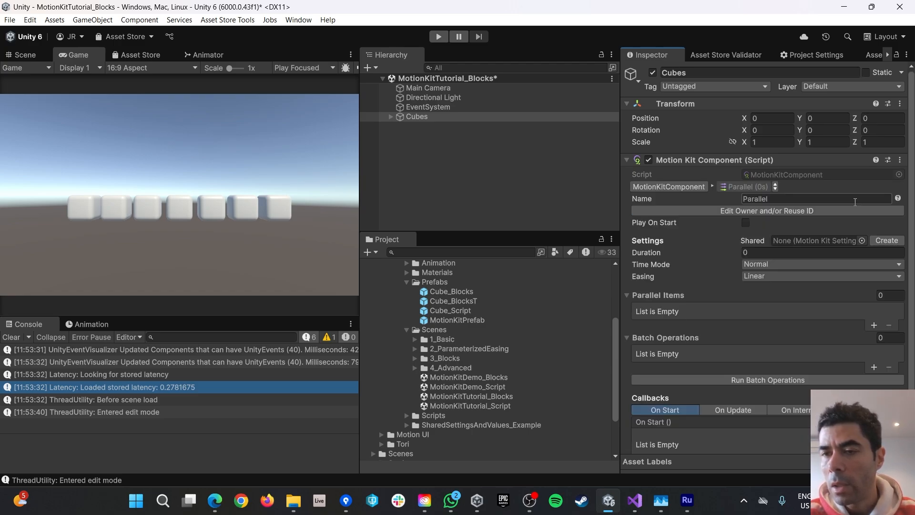
Add a Motion 3D block as the Parallel block's first item.
scroll(812, 248, down, 2)
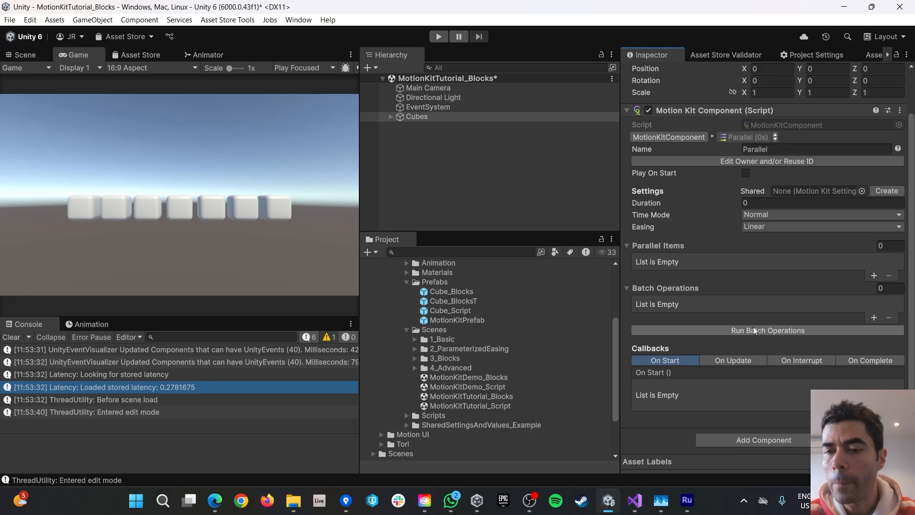
click(873, 276)
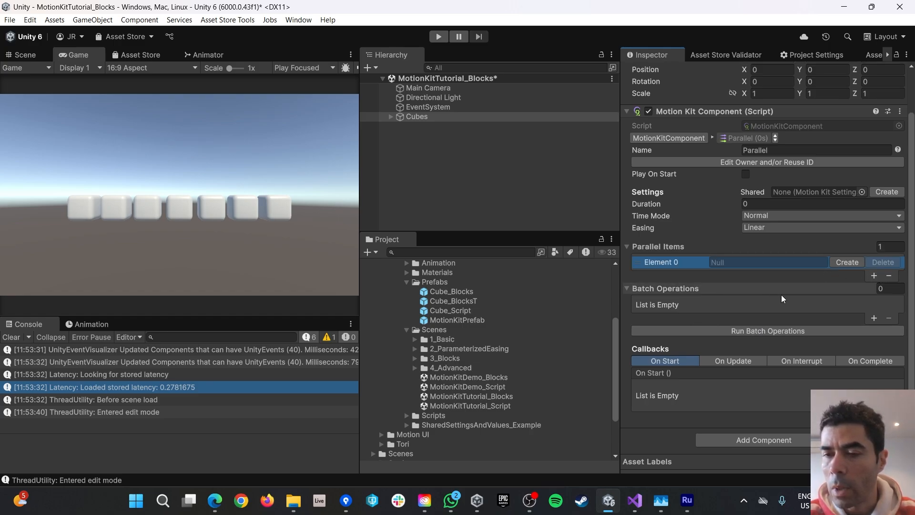
click(846, 262)
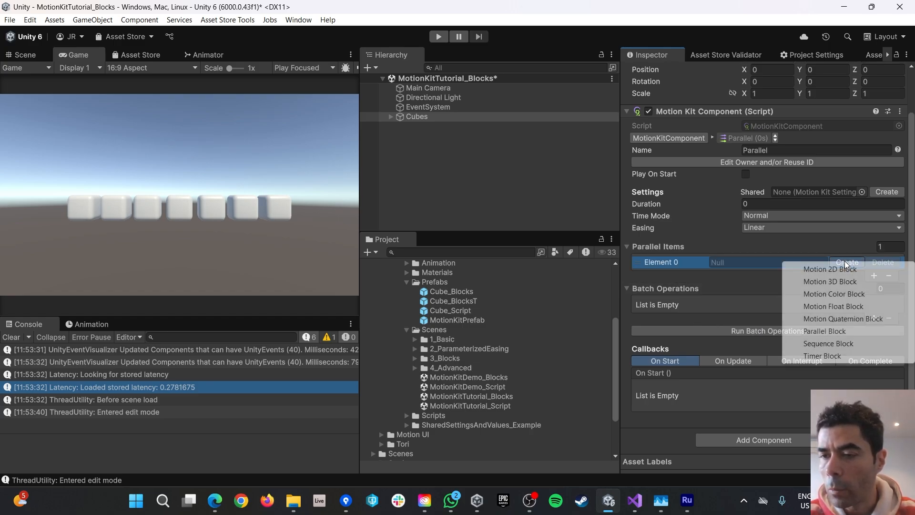
click(827, 282)
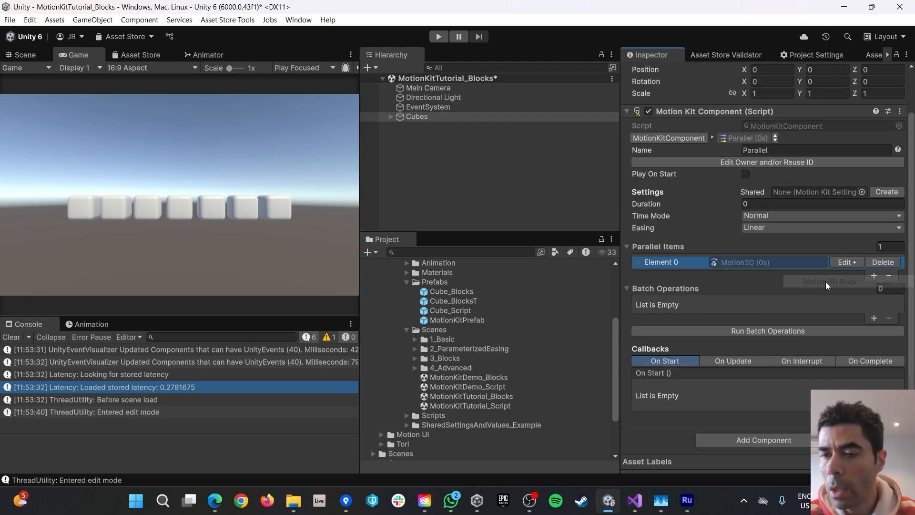
Point the Motion3D block's setter at a Cube's Transform localEulerAngles.
click(846, 262)
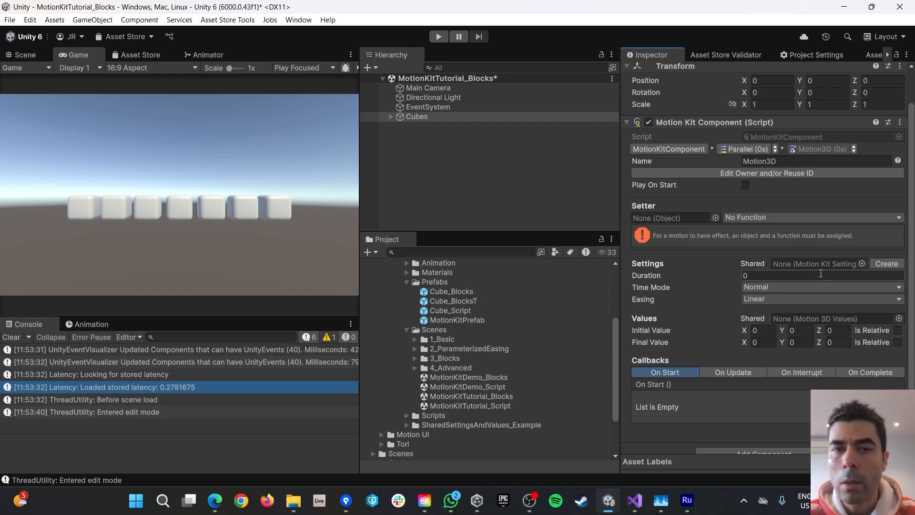
click(391, 116)
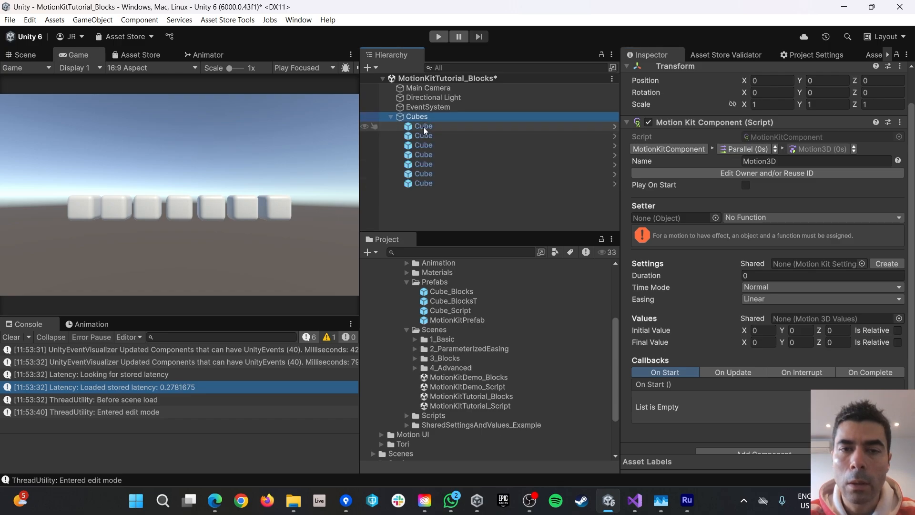
drag(629, 194, 670, 219)
click(768, 219)
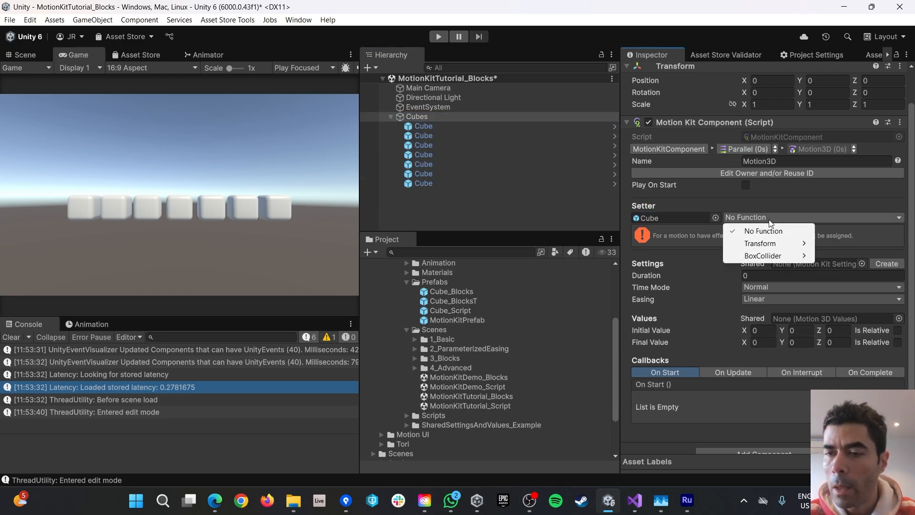
mouse_move(767, 243)
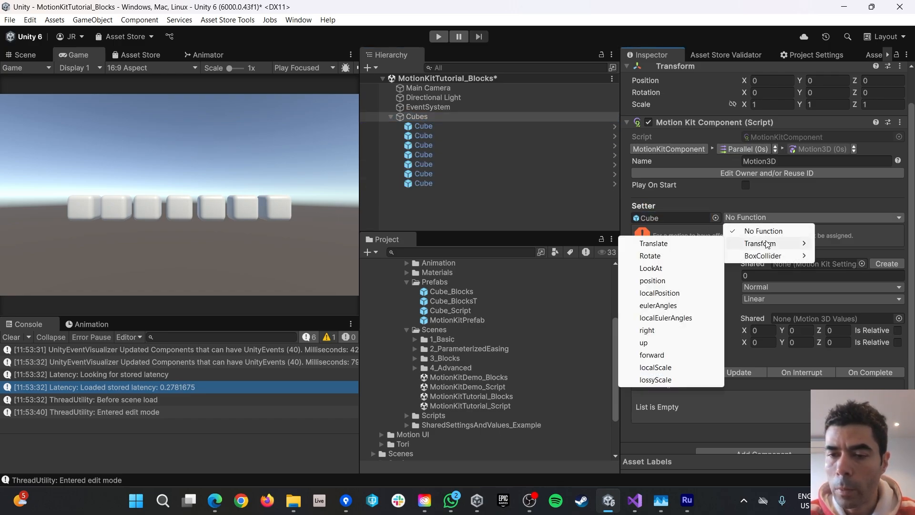
click(665, 317)
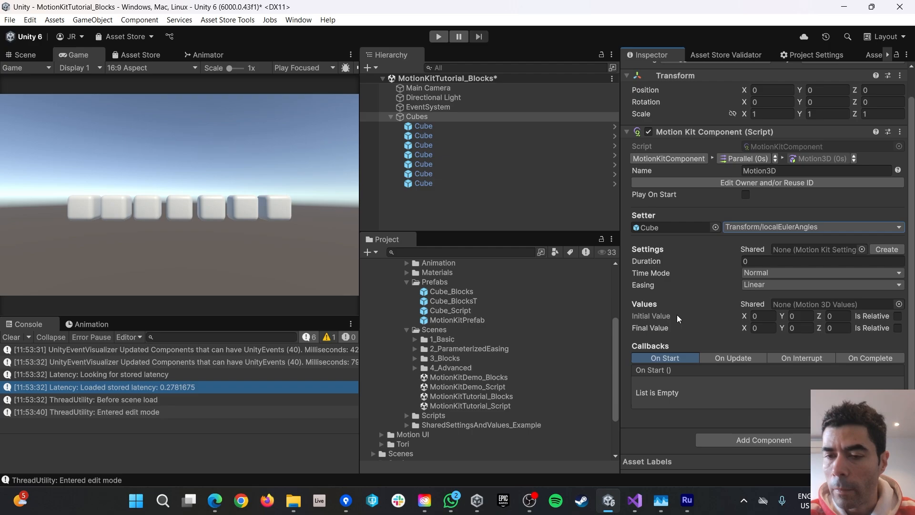
Set the final rotation X to 360 and the duration to 10 seconds, then run the scene.
click(765, 327)
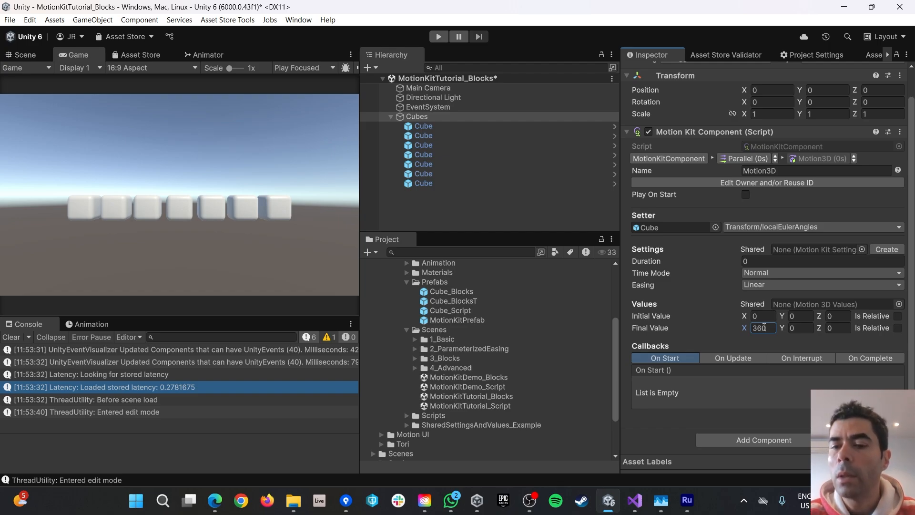
click(765, 261)
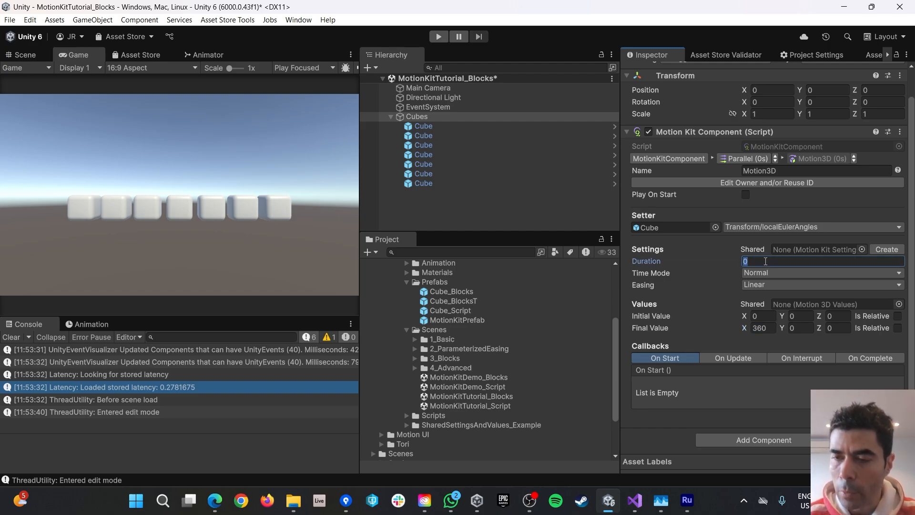
text(10)
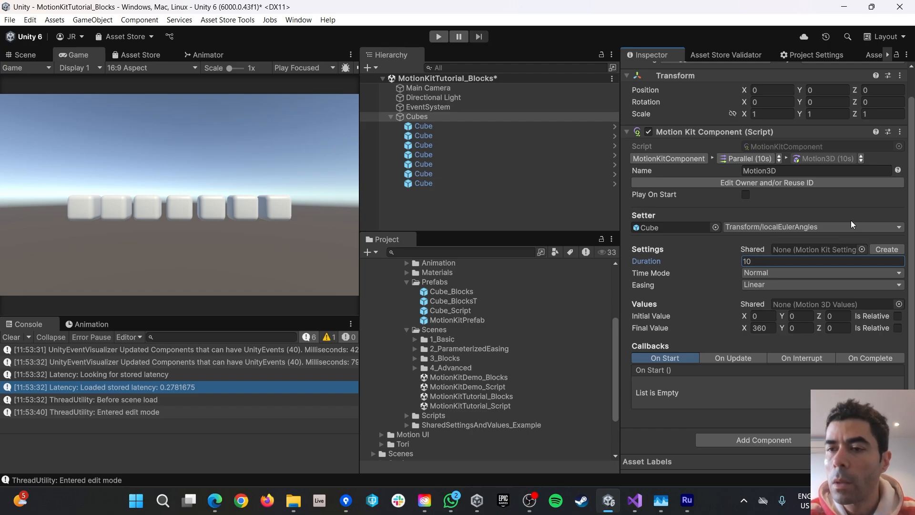
click(439, 36)
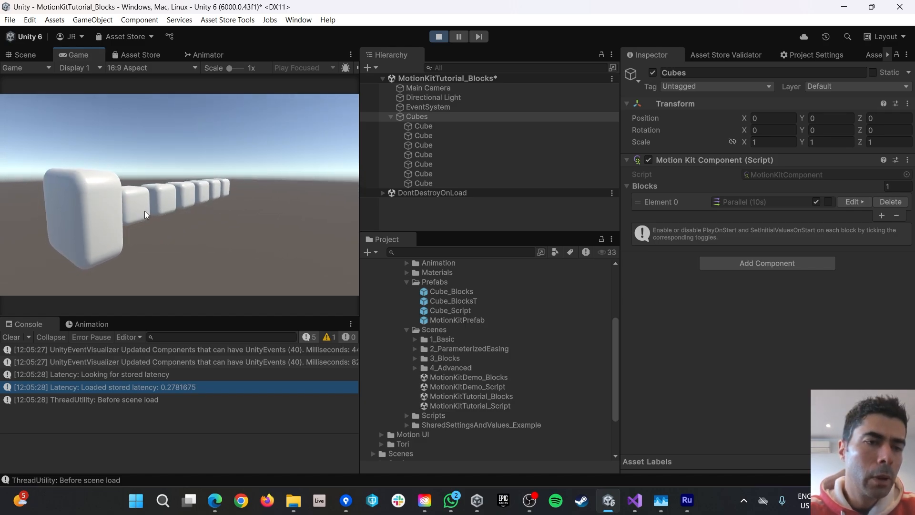
Exit play mode and bring up the Parallel block for editing.
click(440, 36)
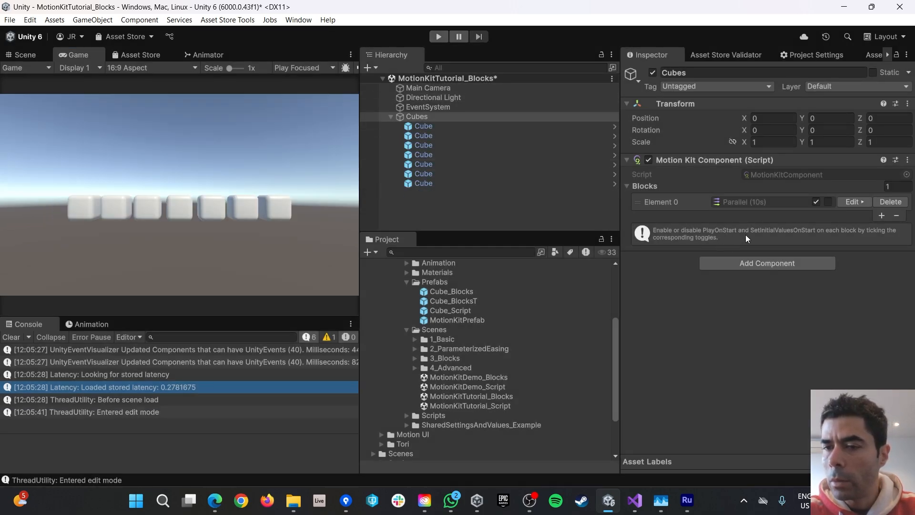
click(849, 203)
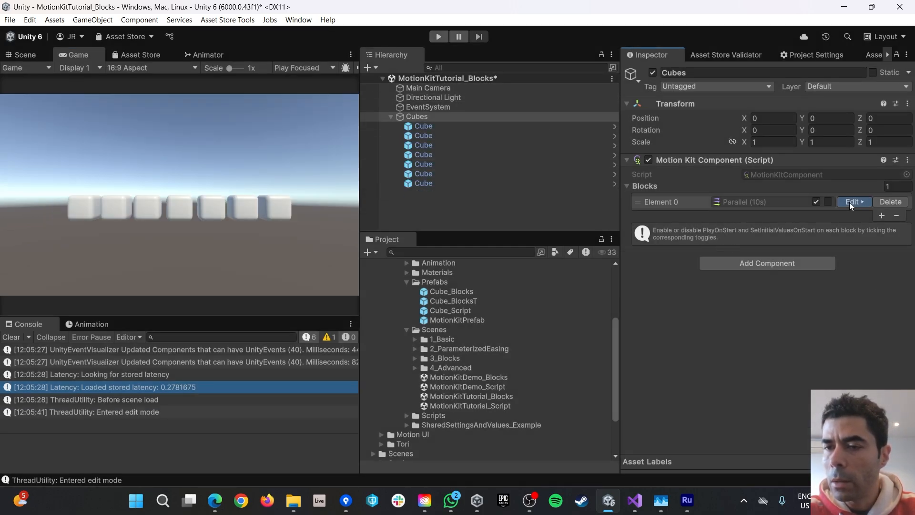
Rename the Parallel block to RotationPar.
double_click(787, 201)
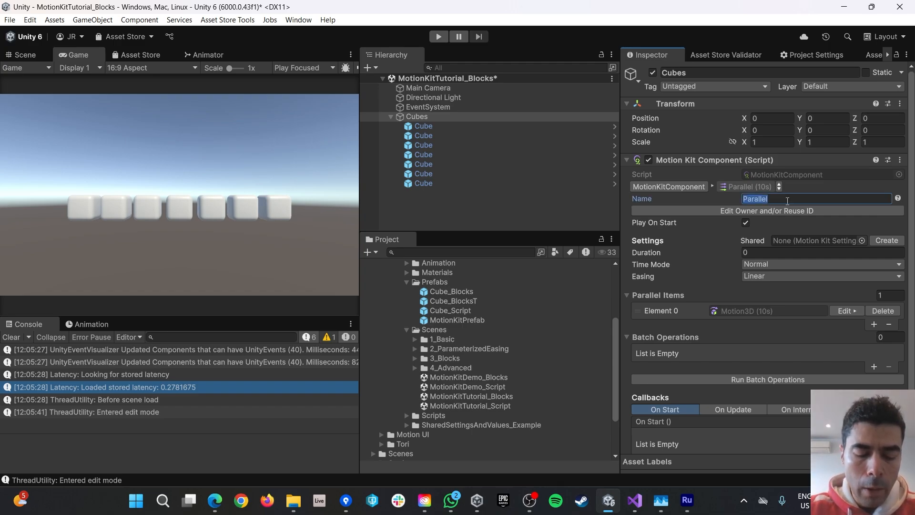
text(RotationPar)
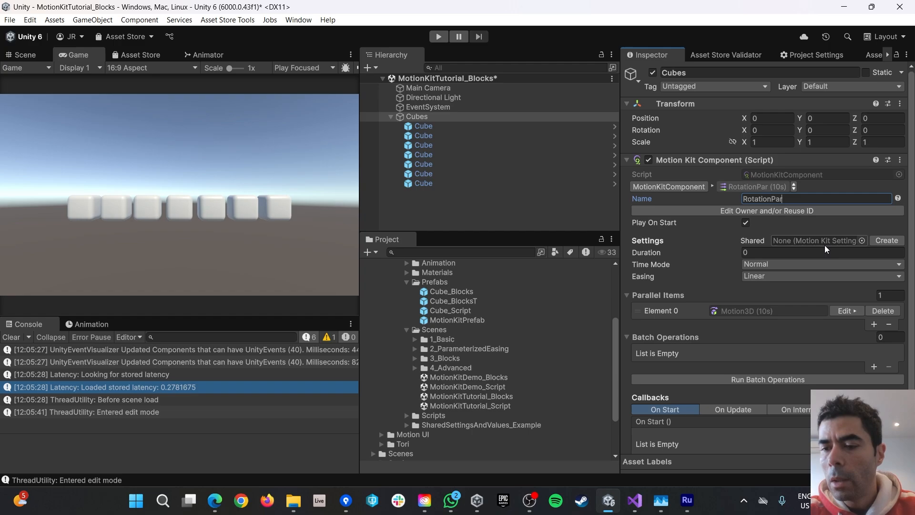
scroll(825, 247, down, 3)
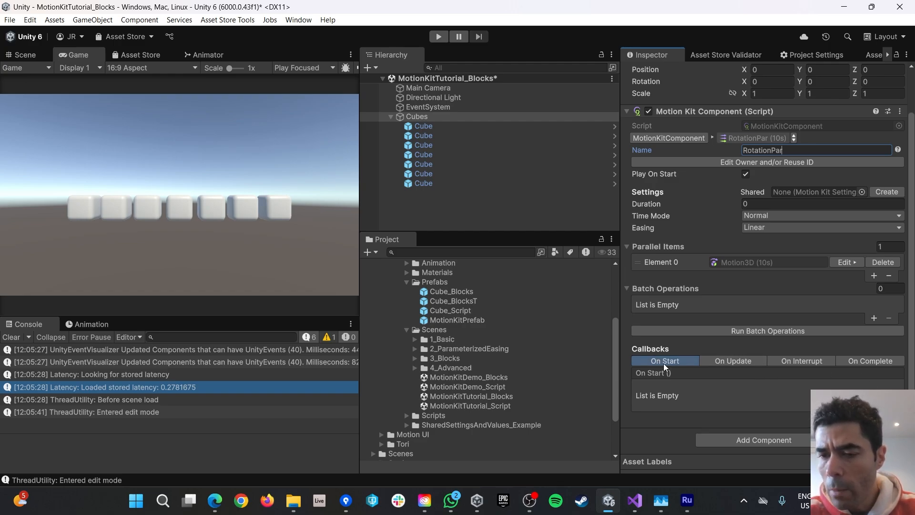
Add an On Complete callback on Cubes calling MotionKitComponent.Play with 'RotationPar'.
click(868, 360)
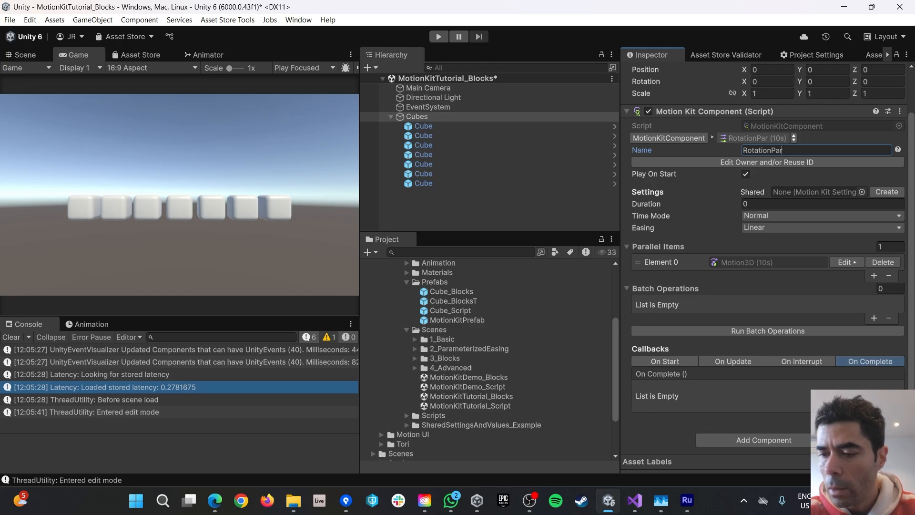
click(875, 418)
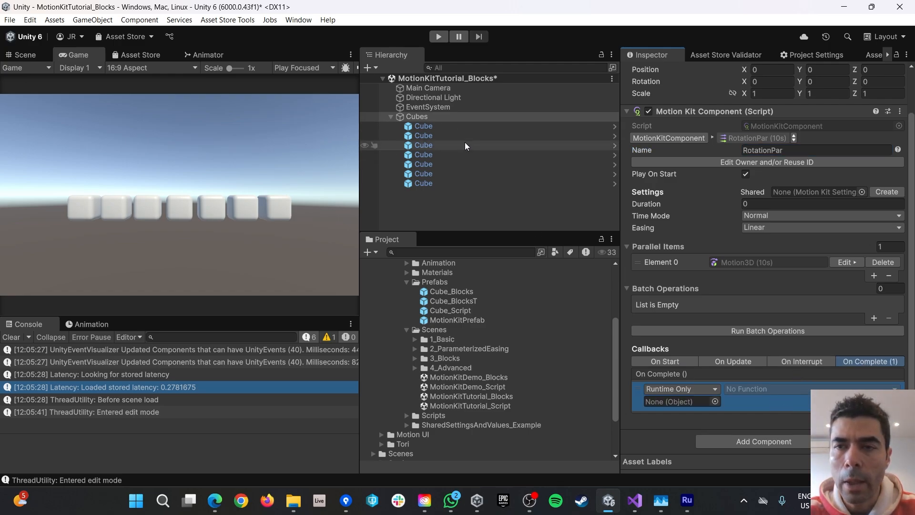
drag(415, 117, 679, 402)
click(745, 389)
mouse_move(757, 446)
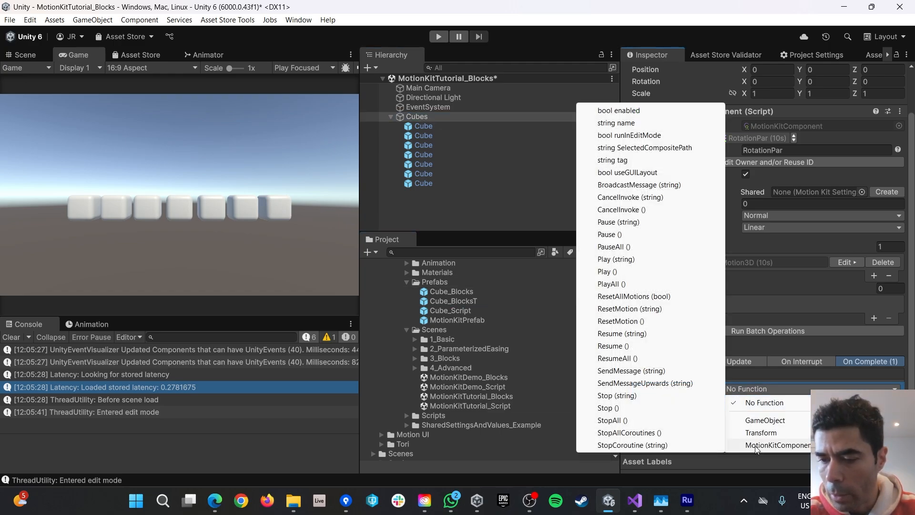
click(615, 260)
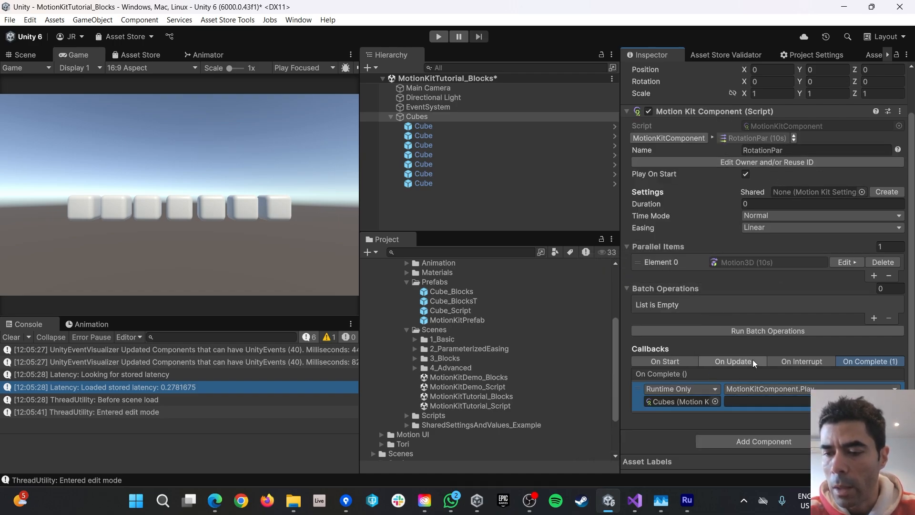
click(737, 400)
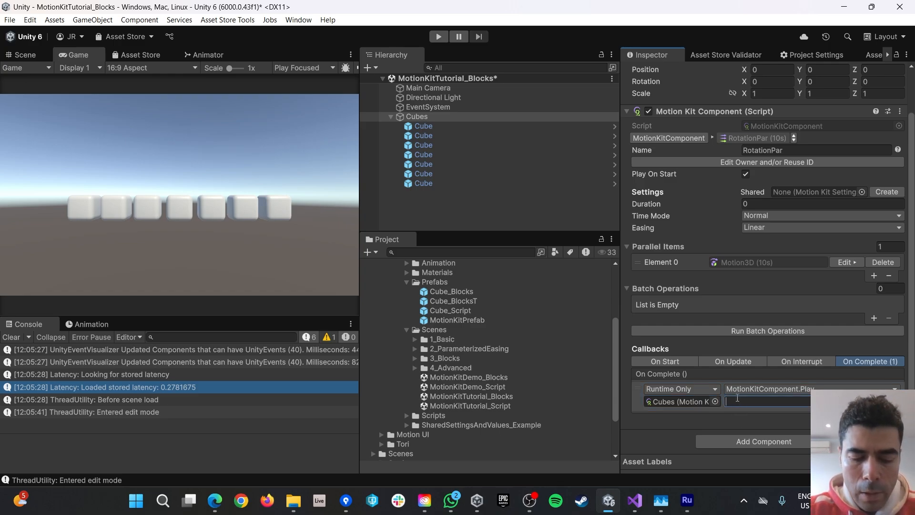
text(RotationPar)
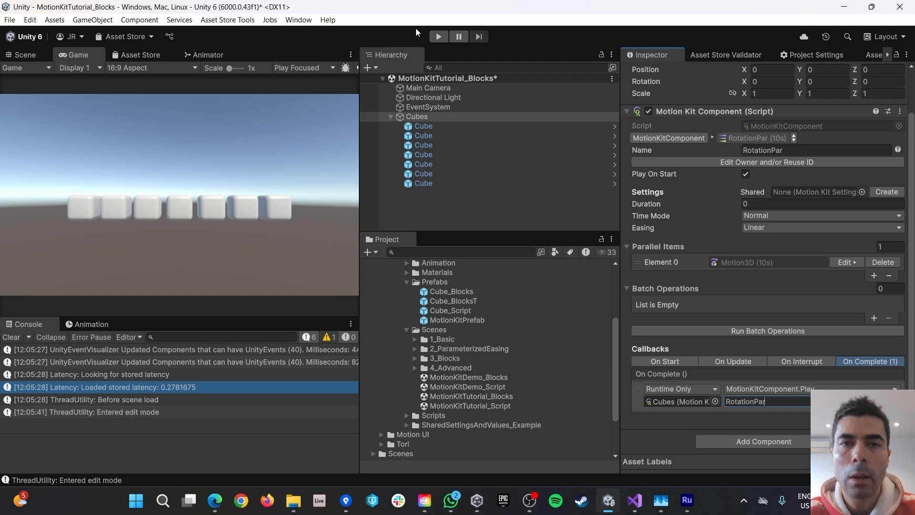
Play the scene to watch the looping RotationPar spin, then stop it with Ctrl+P.
click(438, 37)
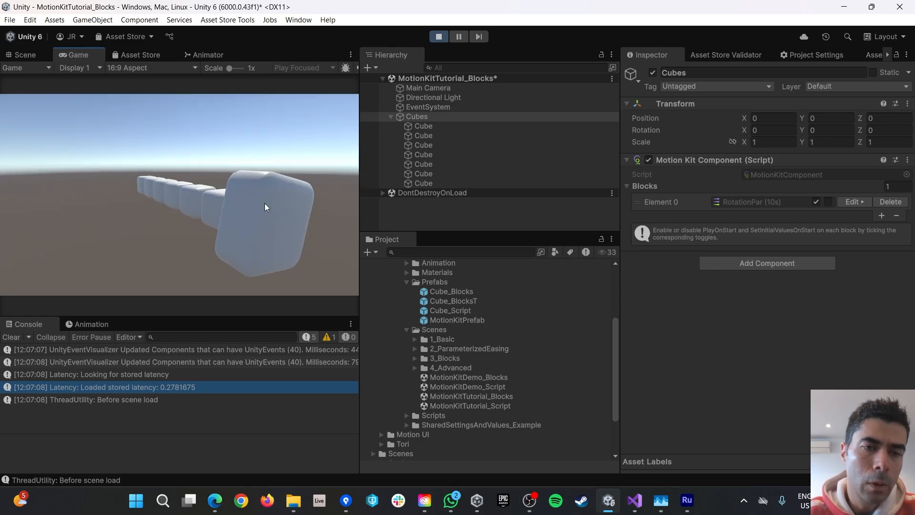
key(ctrl+p)
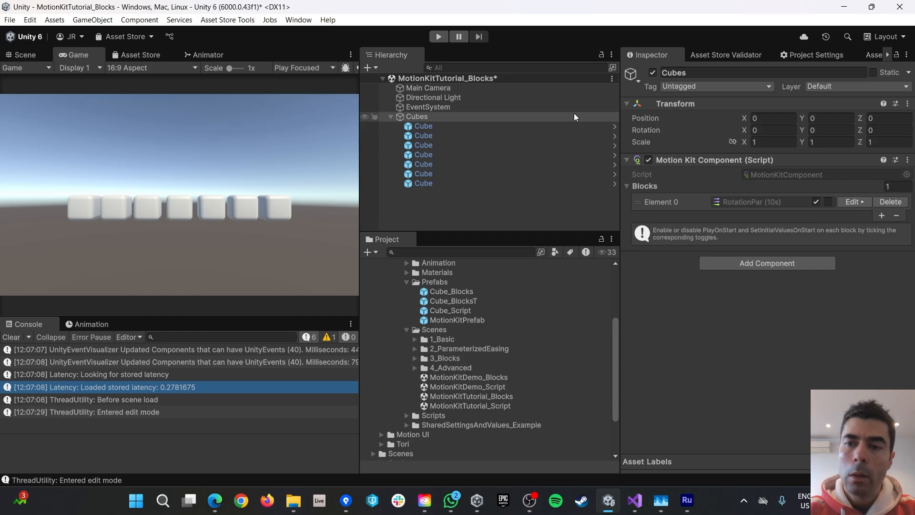
Add a second parallel item to RotationPar and paste a copy of the existing Motion3D into it.
click(854, 202)
scroll(822, 296, down, 2)
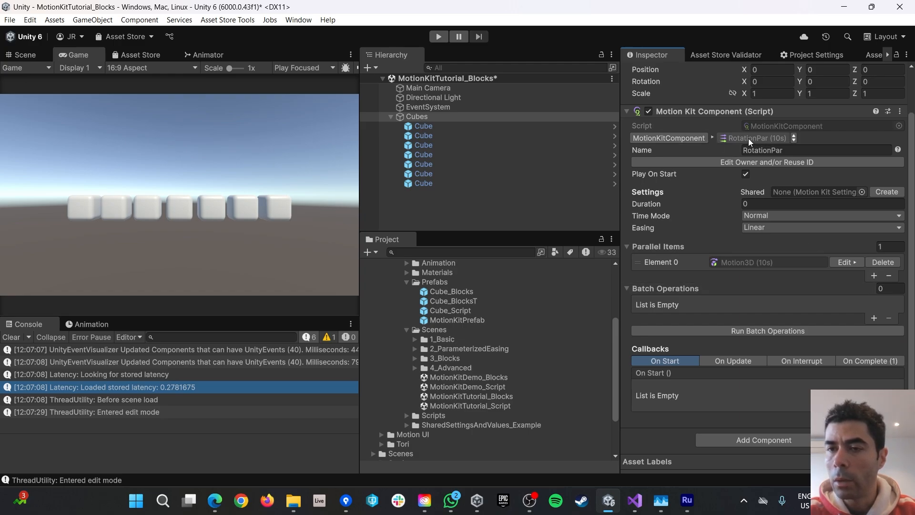
click(693, 138)
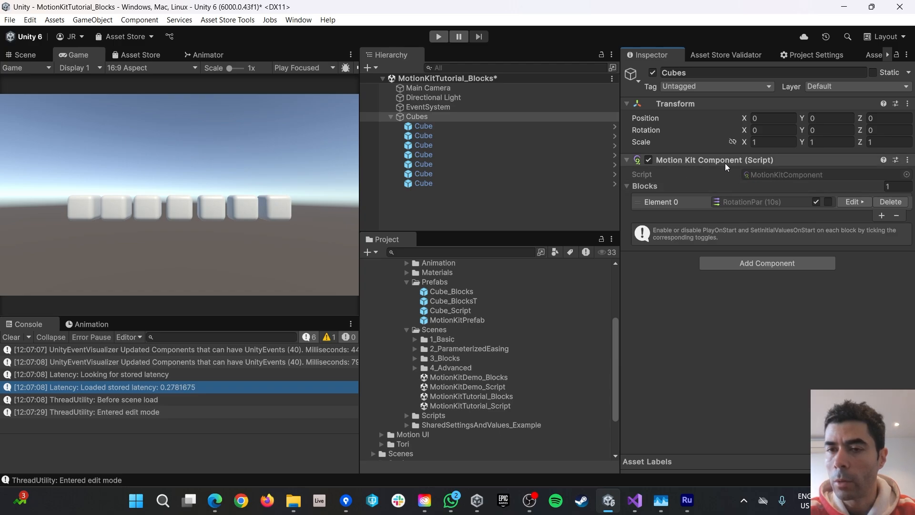
click(851, 202)
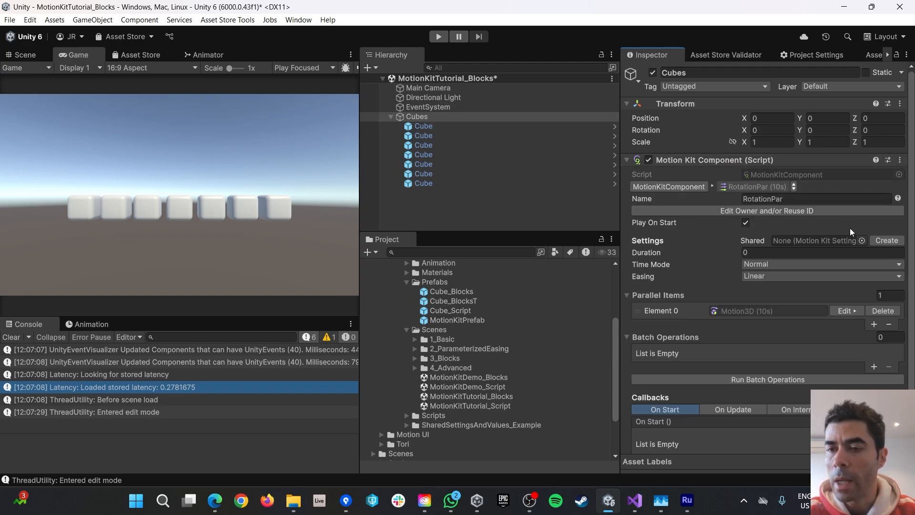
scroll(845, 279, down, 2)
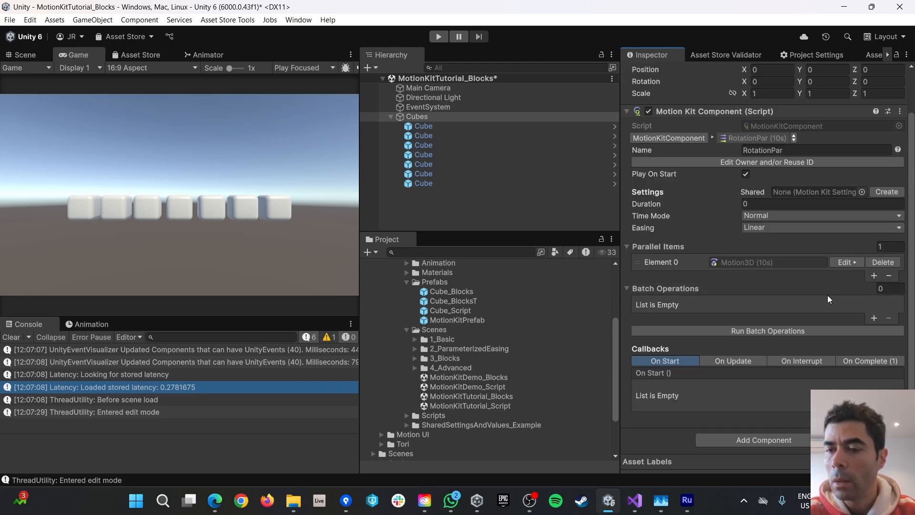
click(872, 276)
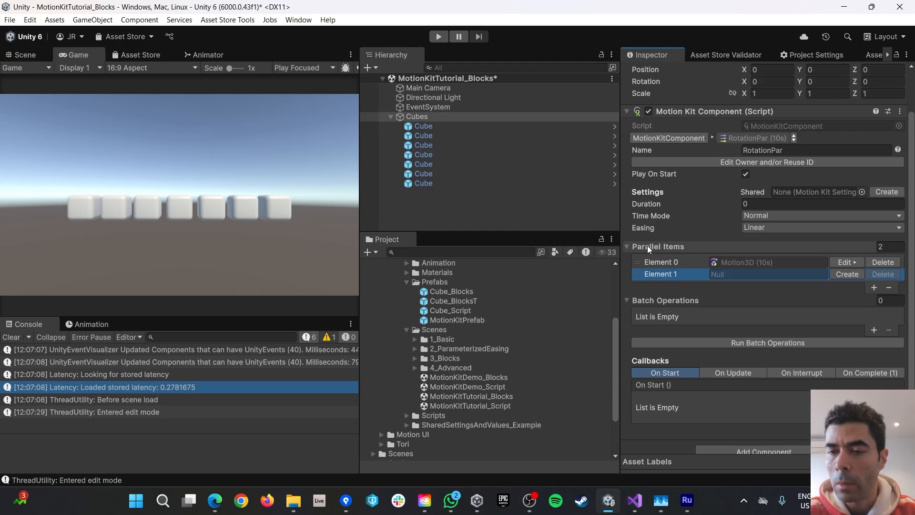
right_click(746, 263)
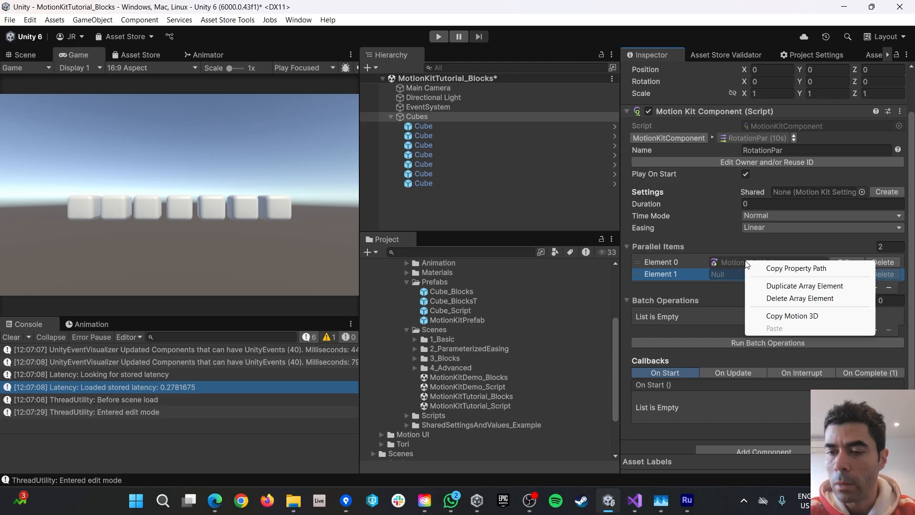
click(779, 319)
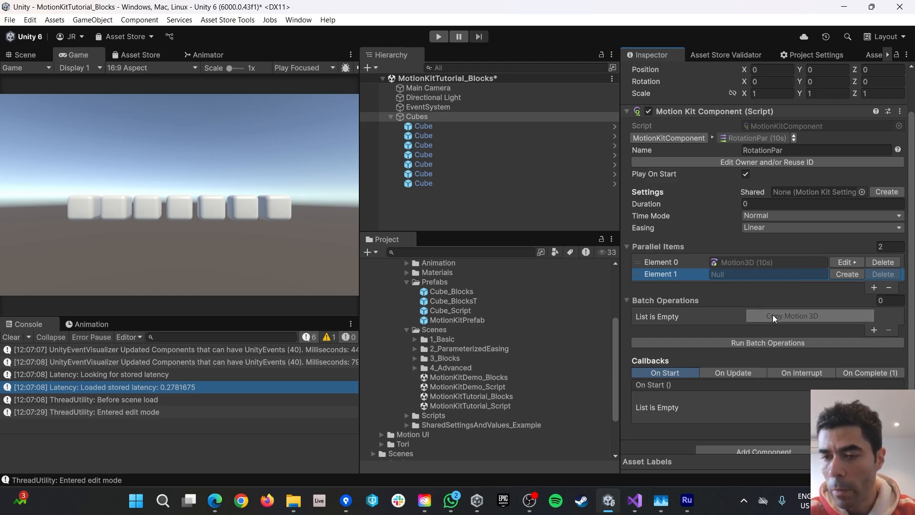
right_click(725, 274)
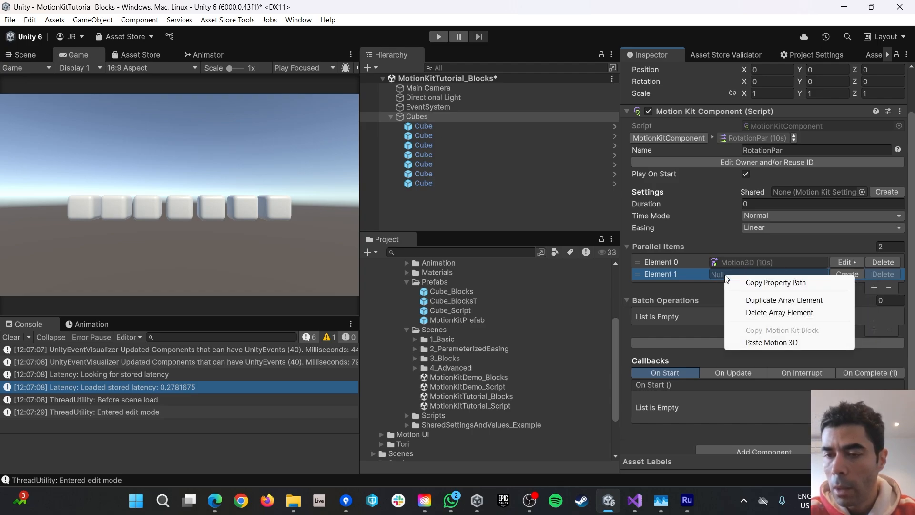
click(767, 343)
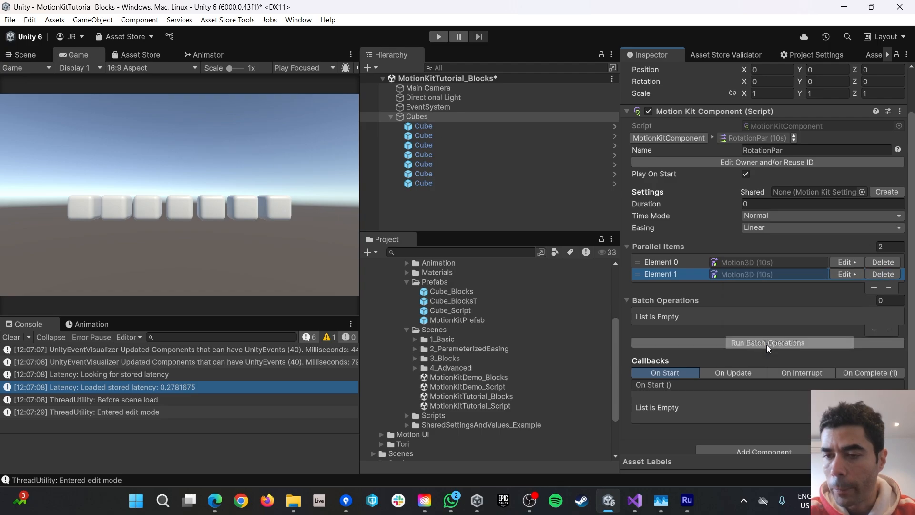
Retarget the pasted Motion3D's setter to the second cube.
click(854, 275)
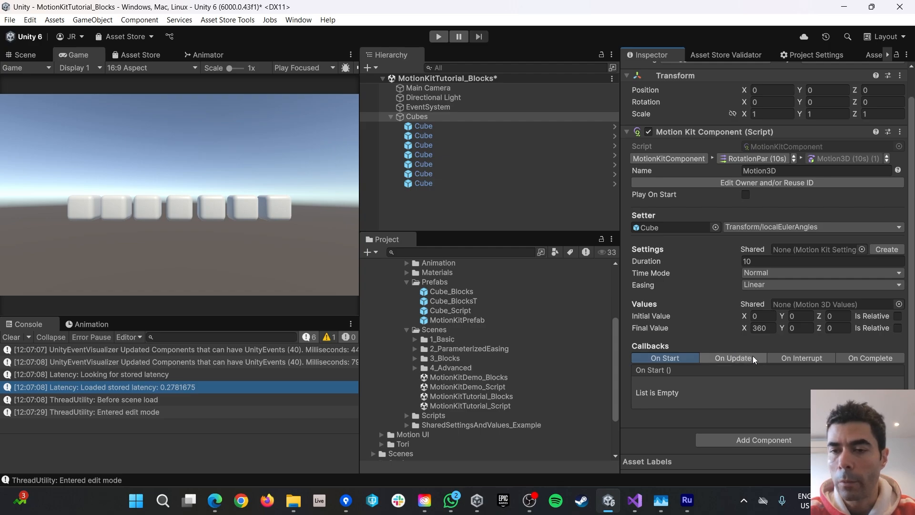
click(655, 225)
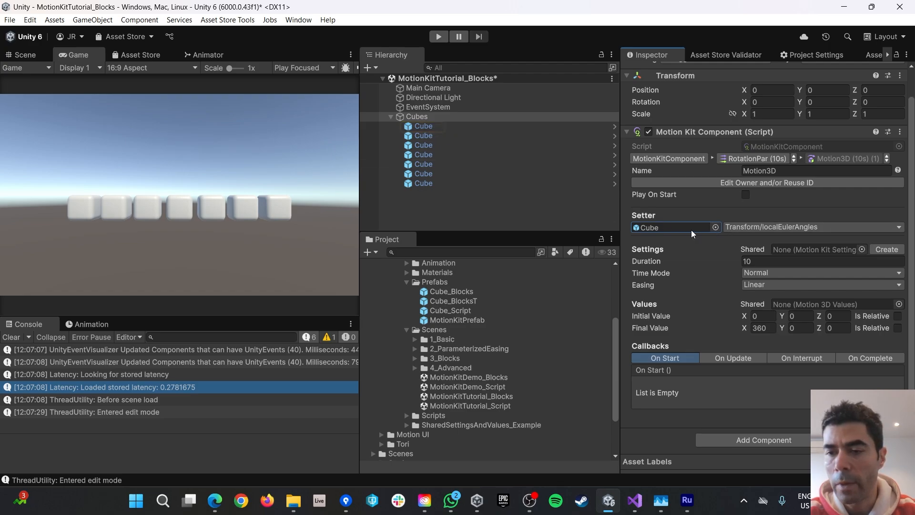
drag(413, 134, 661, 226)
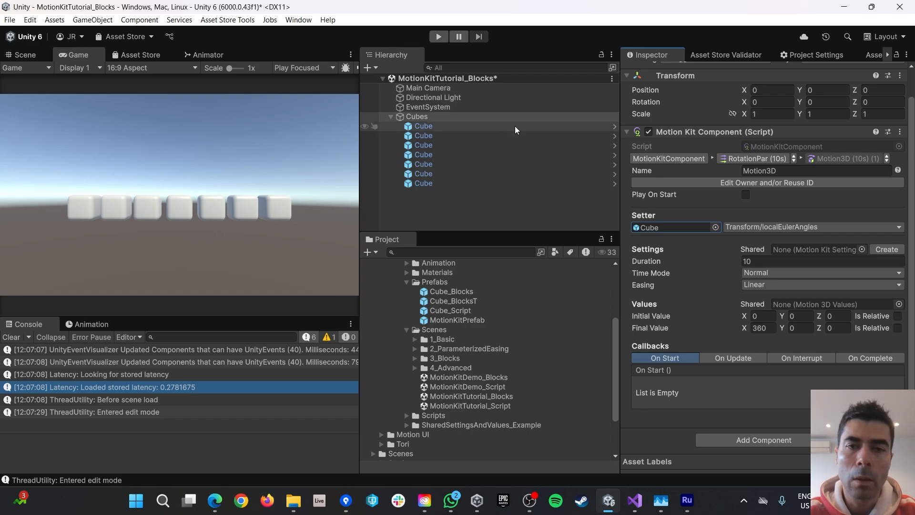
Play the scene to watch both cubes spin together, then stop.
click(439, 37)
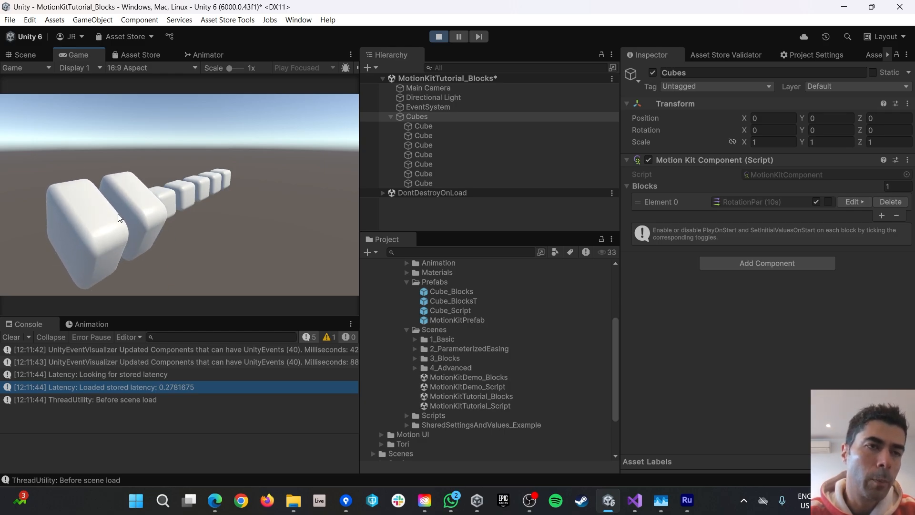
click(437, 37)
In RotationPar's second Motion3D item, set Initial Value X to 15 and Final Value X to 375.
click(423, 135)
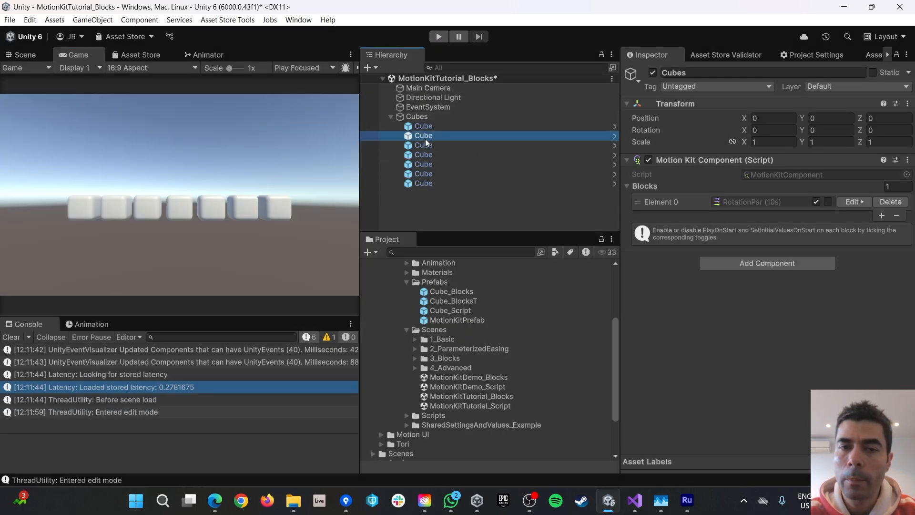
scroll(773, 310, down, 3)
click(424, 117)
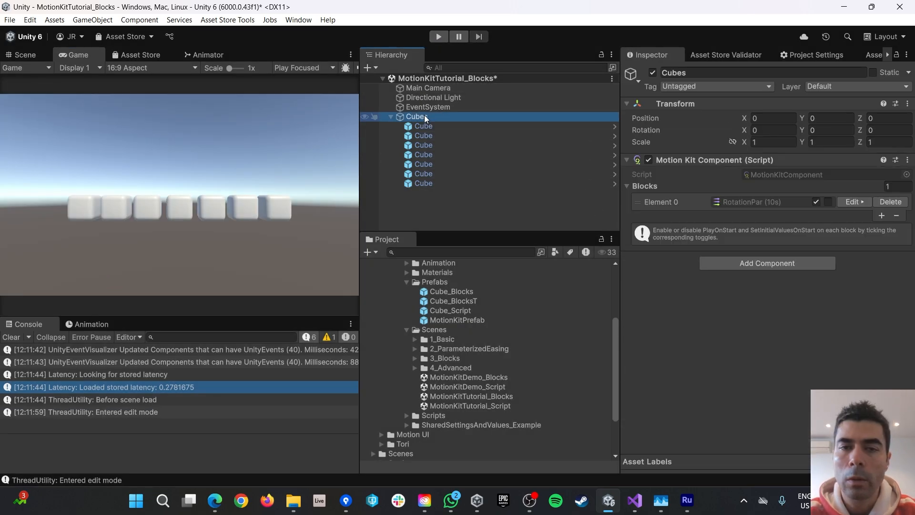
click(853, 202)
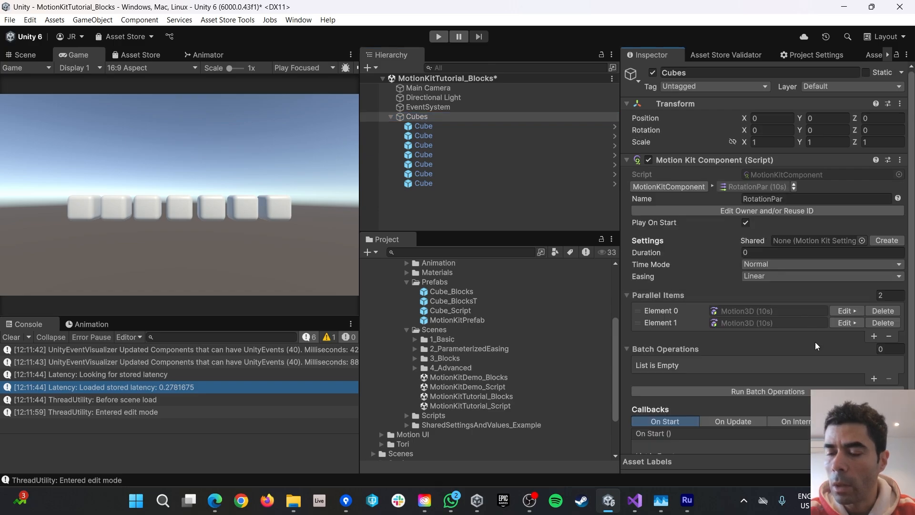
click(849, 324)
scroll(816, 313, down, 1)
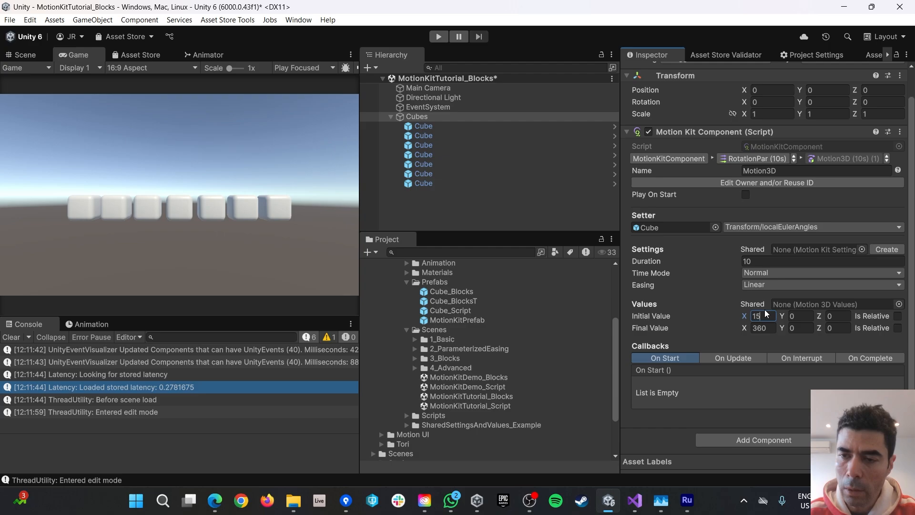
click(769, 329)
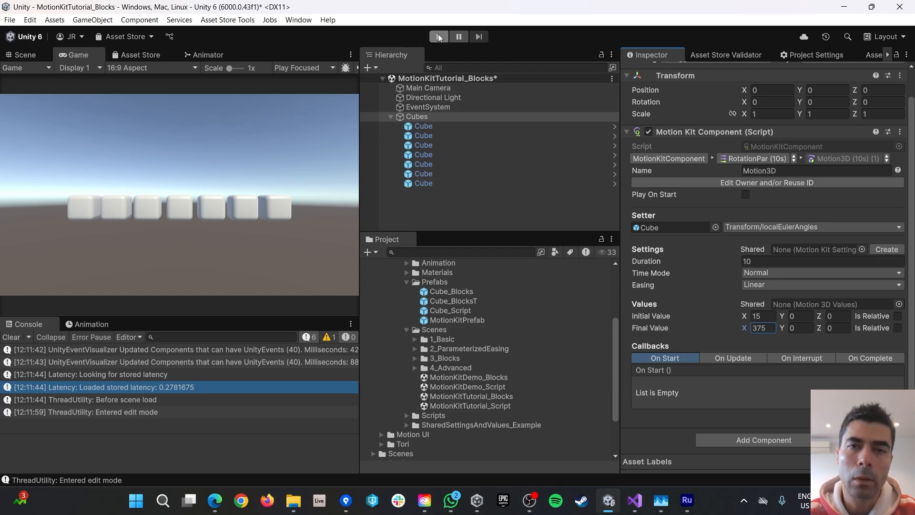
Play the scene, orbit the Game camera to view the offset spins from below, then stop.
click(439, 37)
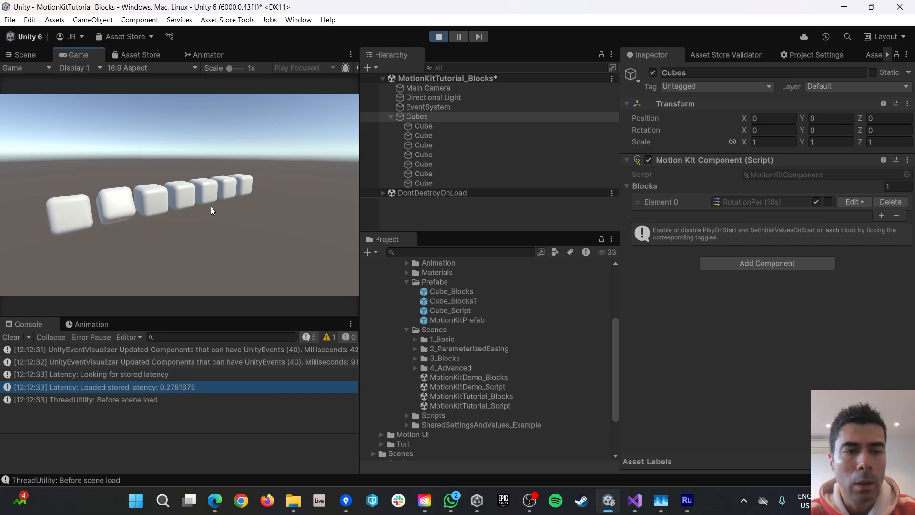
drag(180, 222, 167, 207)
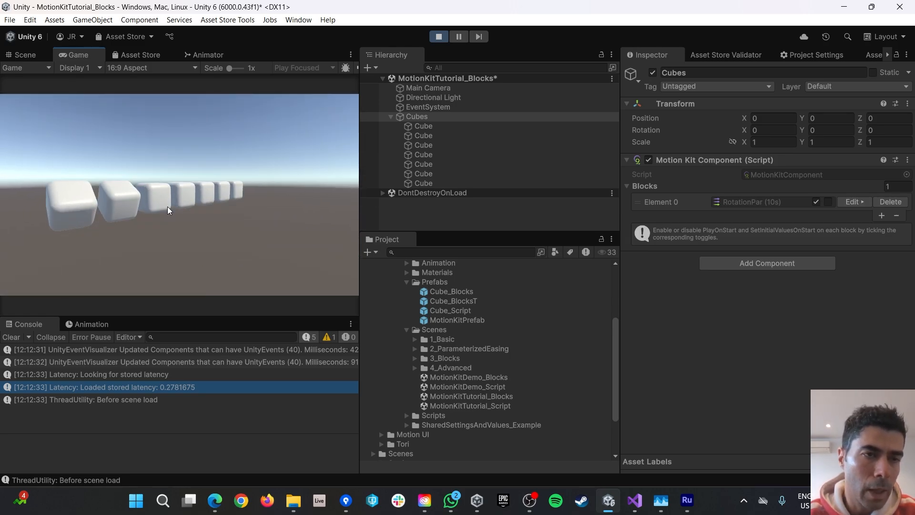
key(ctrl+p)
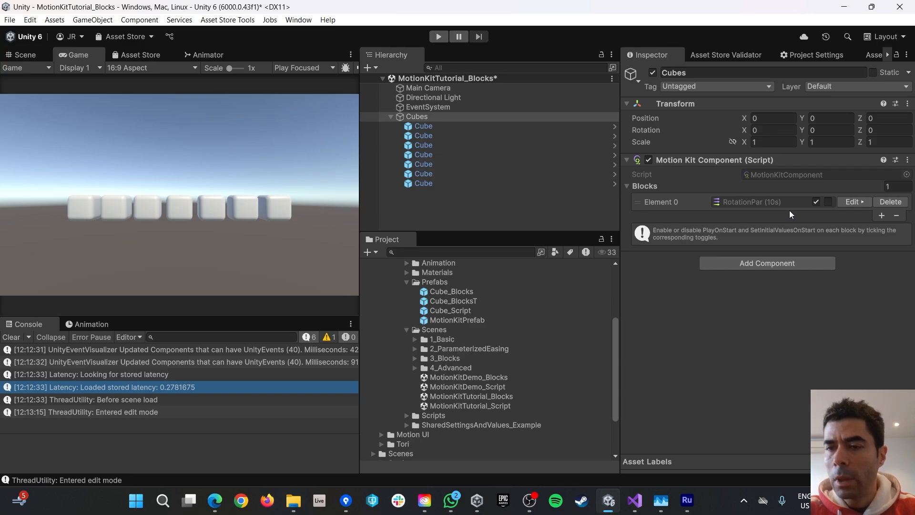
Remove the second parallel item from RotationPar.
click(850, 202)
click(672, 322)
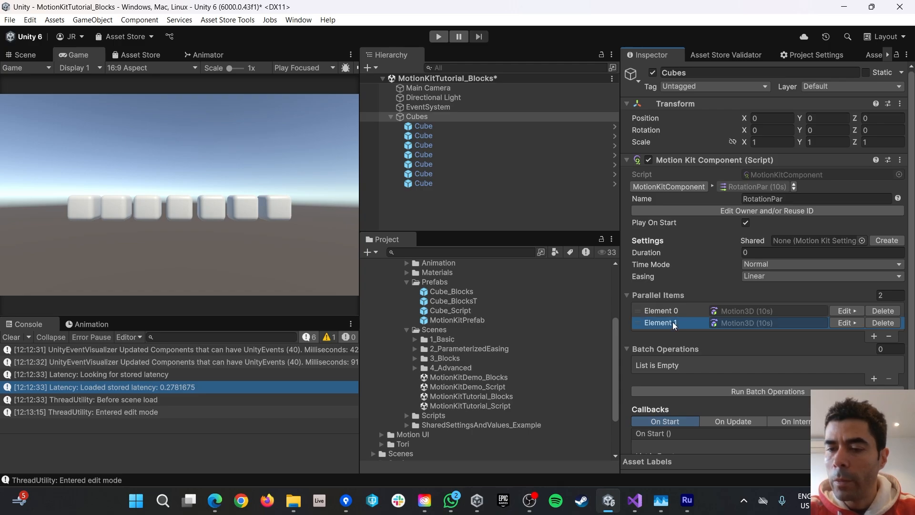
click(889, 337)
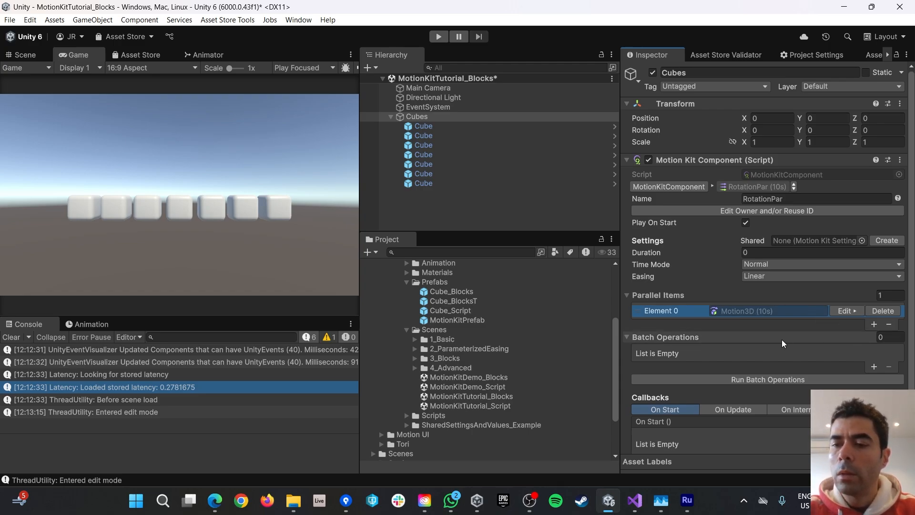
Copy the remaining Motion3D item and add an empty Batch Operations entry.
right_click(733, 309)
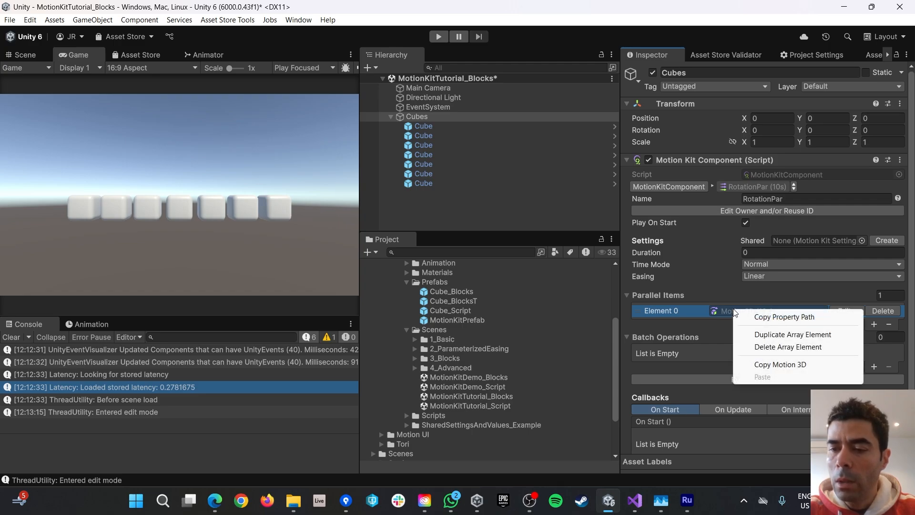
click(767, 365)
scroll(727, 367, down, 3)
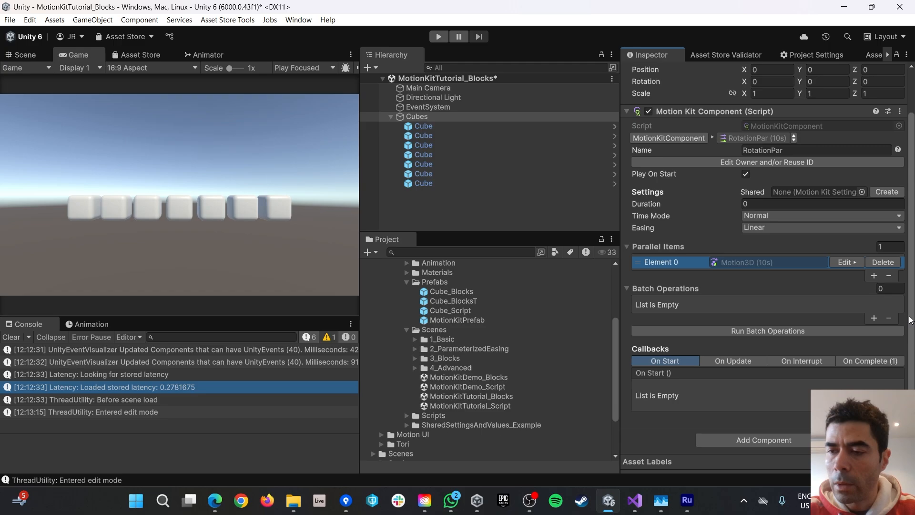
click(872, 318)
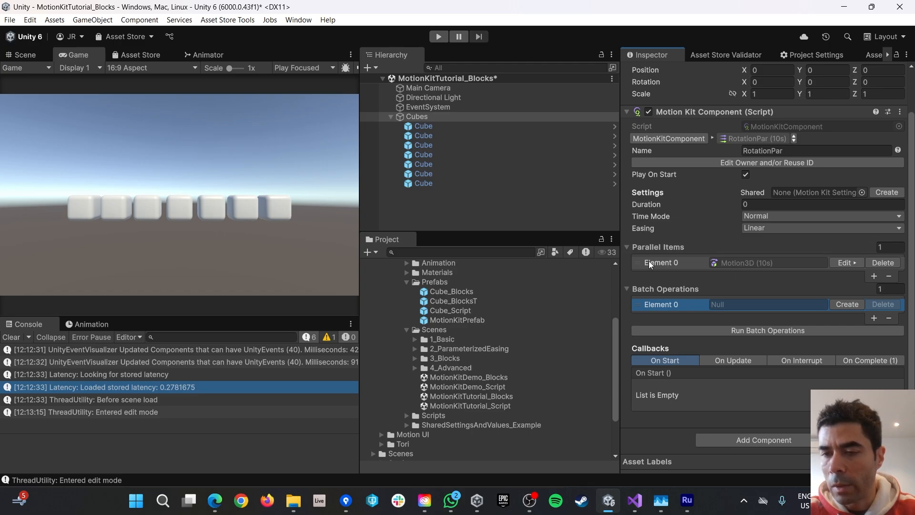
Make the batch entry a Copy Template Block and paste the copied Motion3D (10s) as its template.
click(846, 305)
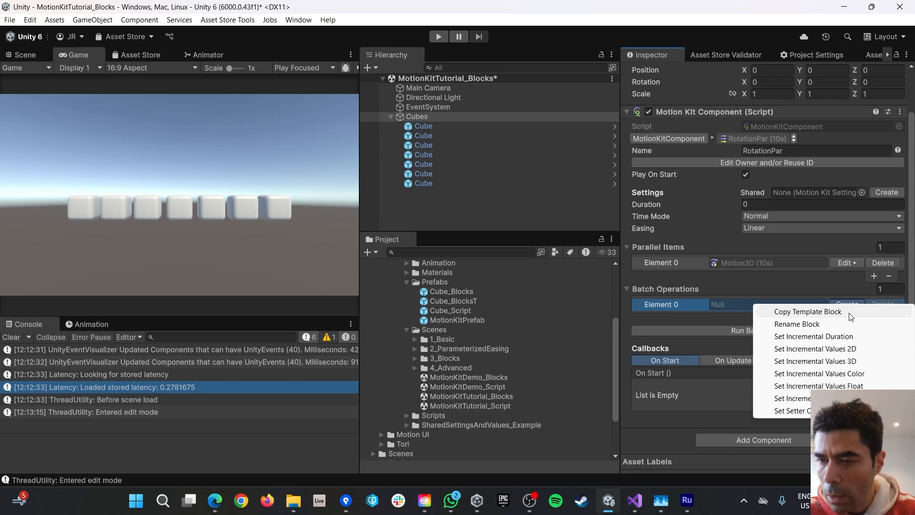
click(800, 312)
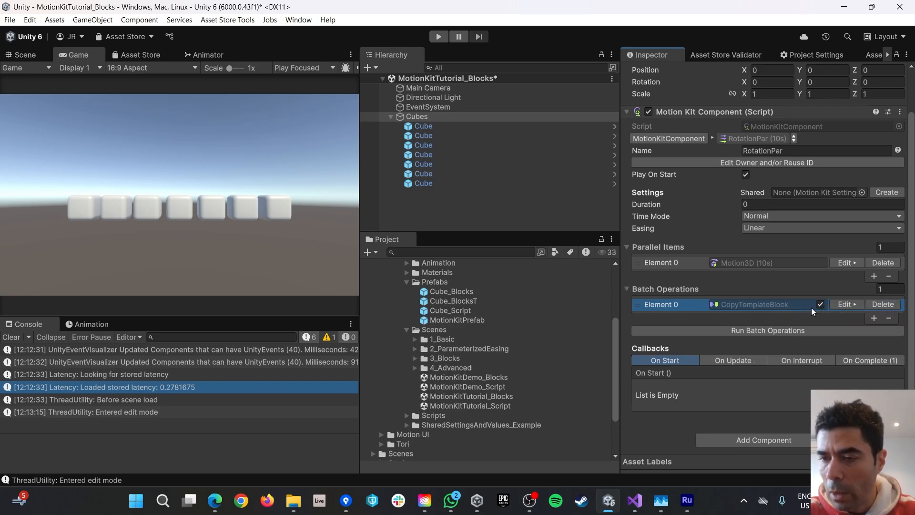
click(844, 304)
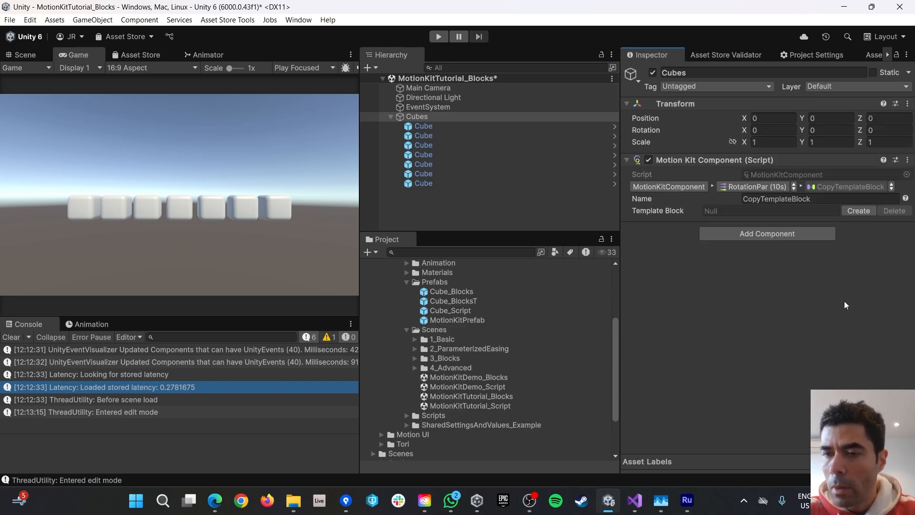
right_click(720, 209)
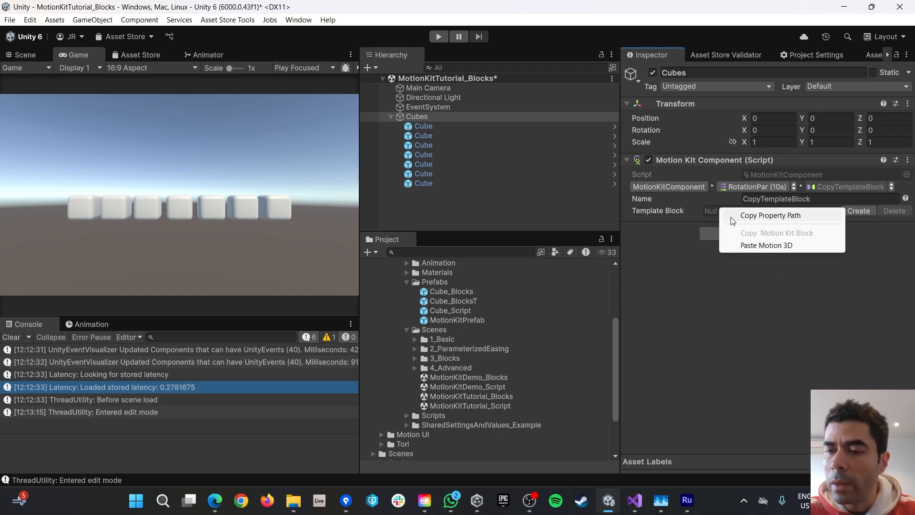
click(758, 246)
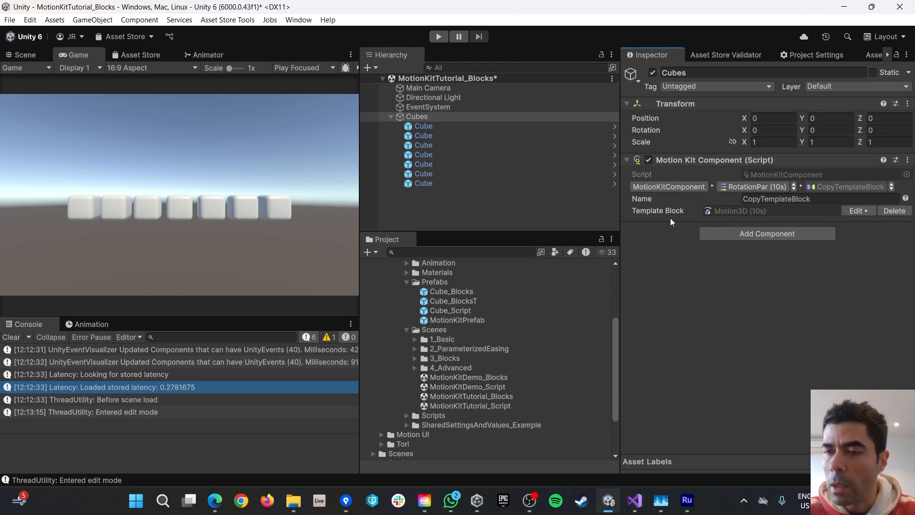
Rename the copy operation's template block from Motion3D to Rotation.
click(856, 211)
click(789, 213)
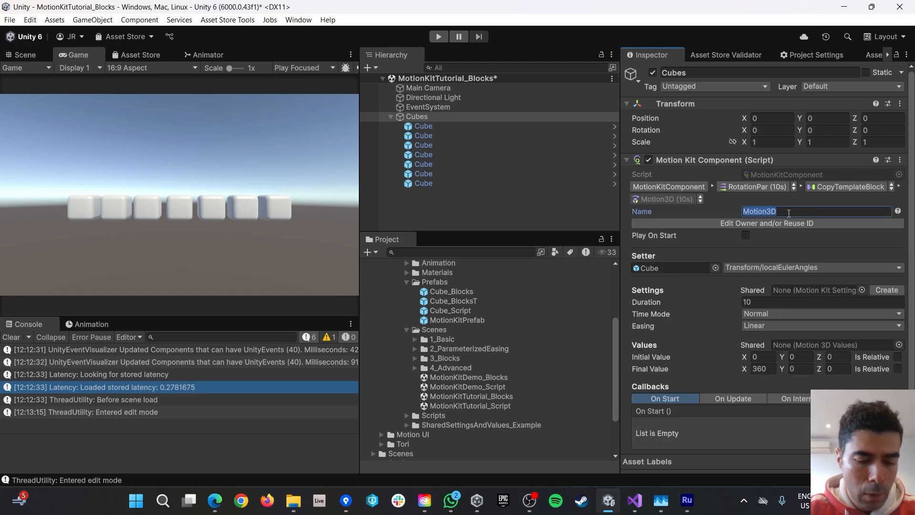
text(Rotation)
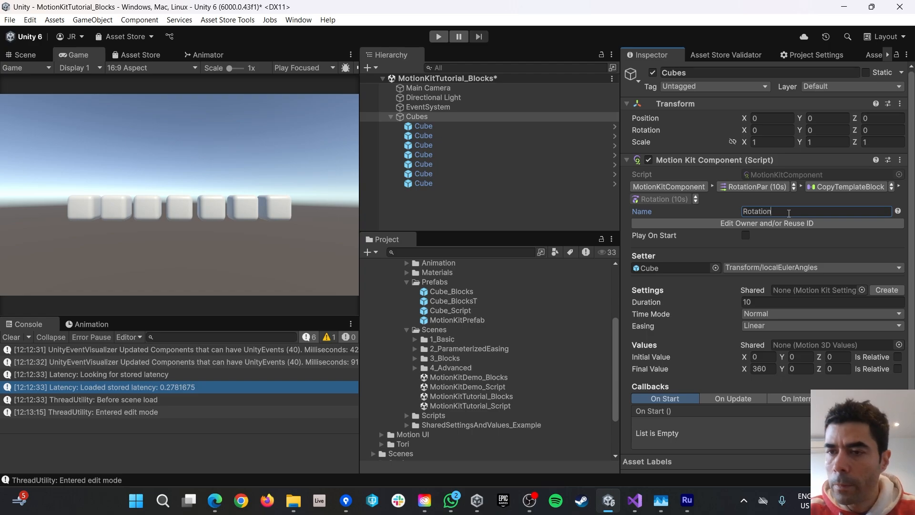
click(762, 183)
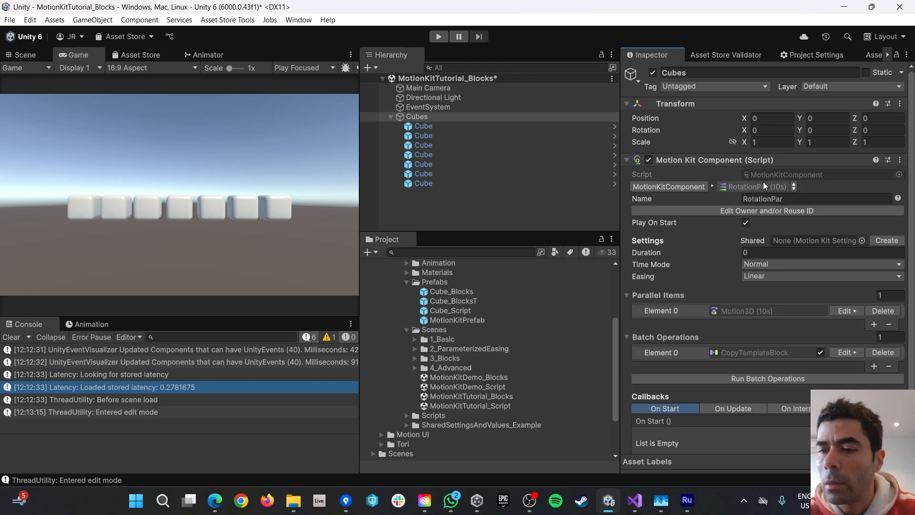
scroll(851, 249, down, 2)
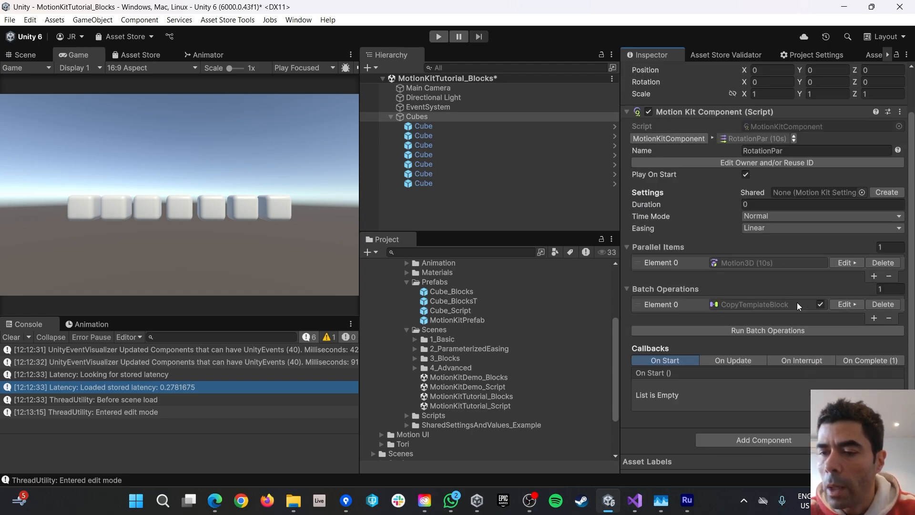
Check which cube the Rotation template's setter targets, then go back to RotationPar.
click(845, 306)
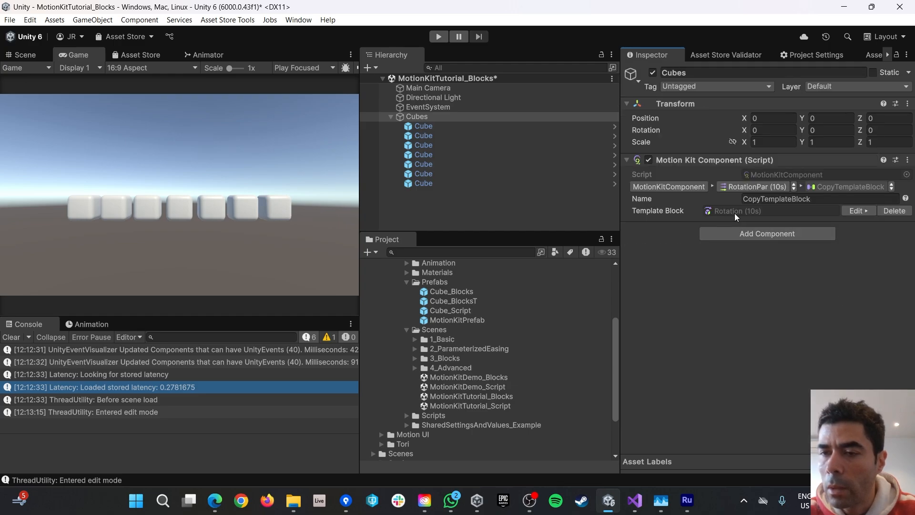
click(853, 211)
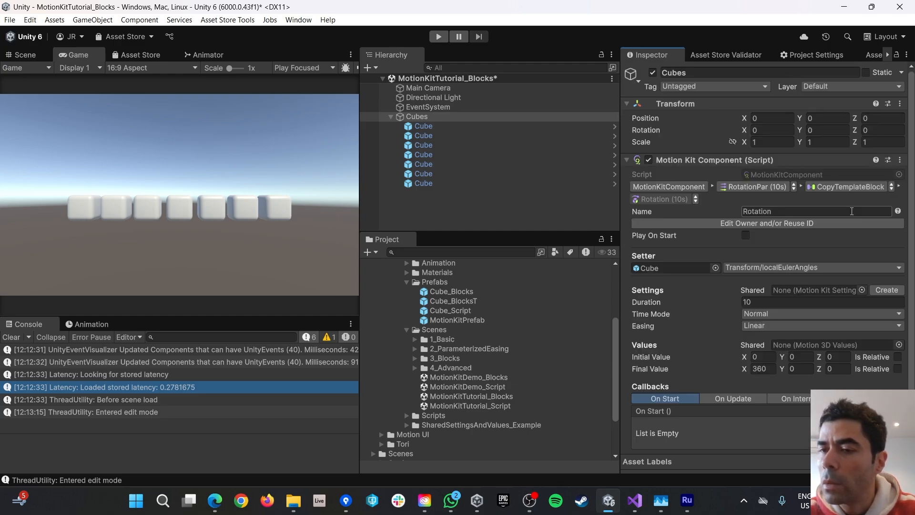
click(659, 266)
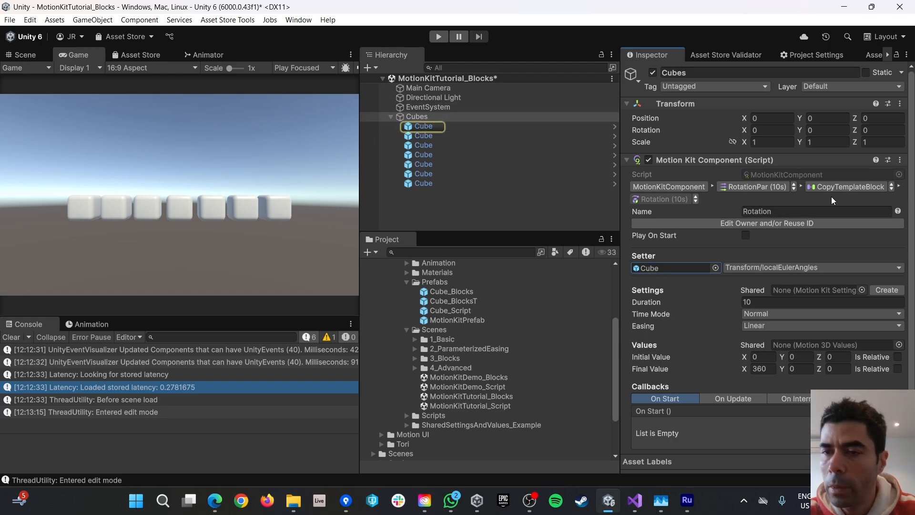
click(747, 187)
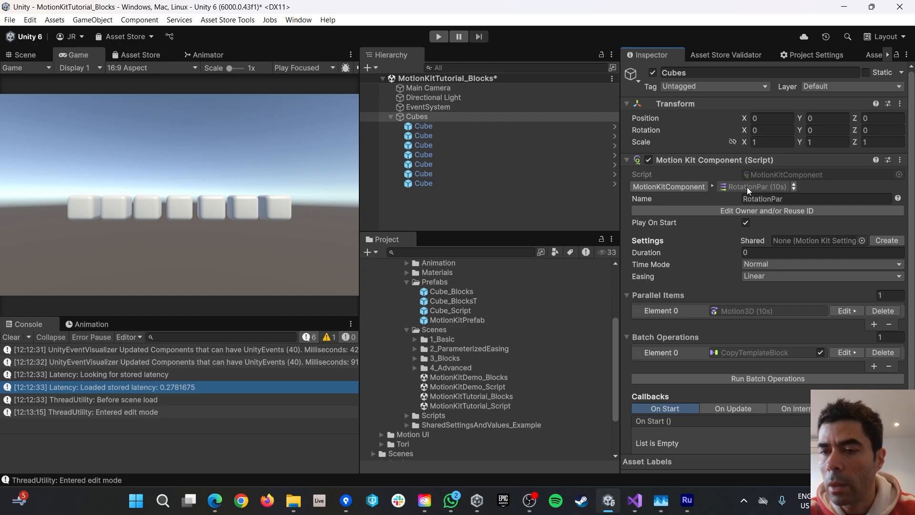
scroll(859, 272, down, 2)
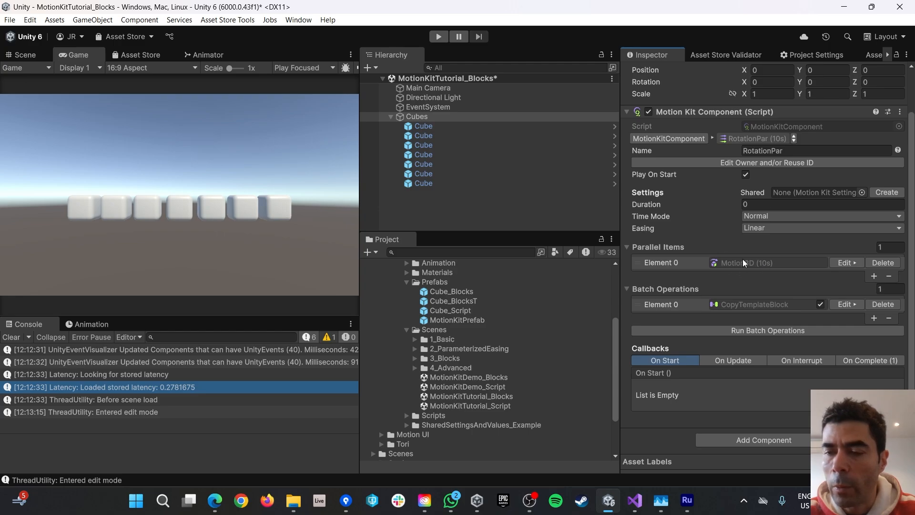
Add six empty slots to RotationPar's Parallel Items, bringing the count to 7.
click(874, 276)
click(874, 288)
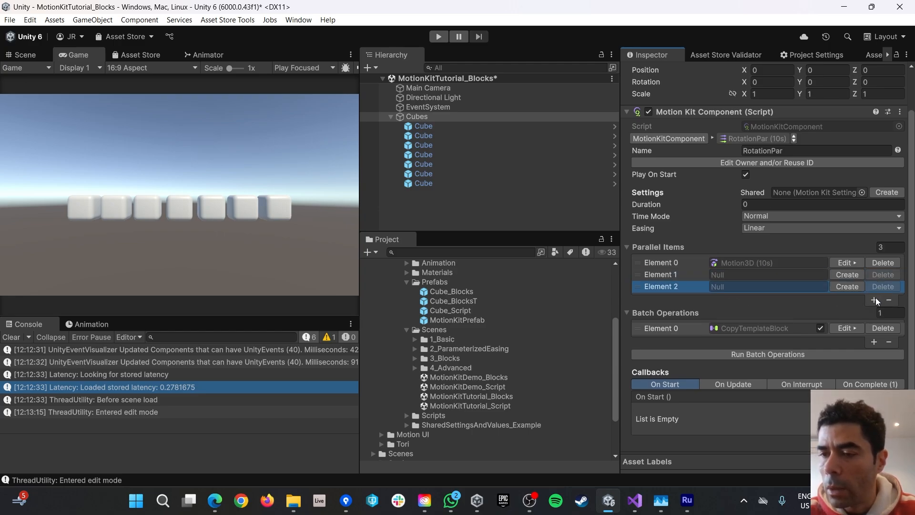
click(875, 299)
click(873, 312)
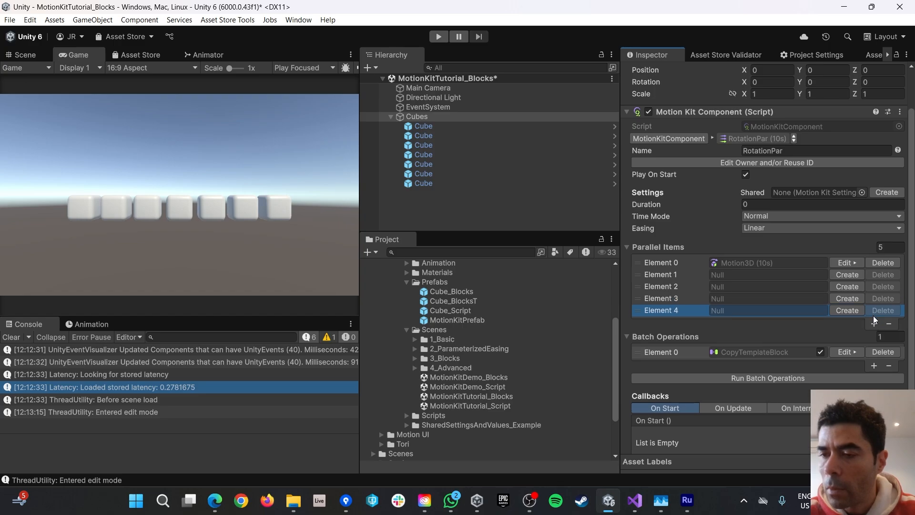
click(873, 323)
click(874, 335)
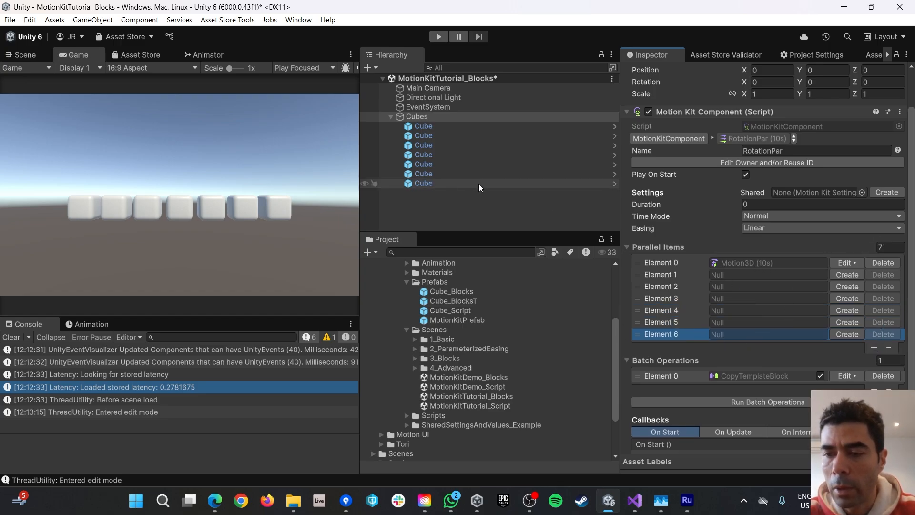
Run Batch Operations to copy the Rotation (10s) template into all seven Parallel Items.
scroll(770, 247, down, 3)
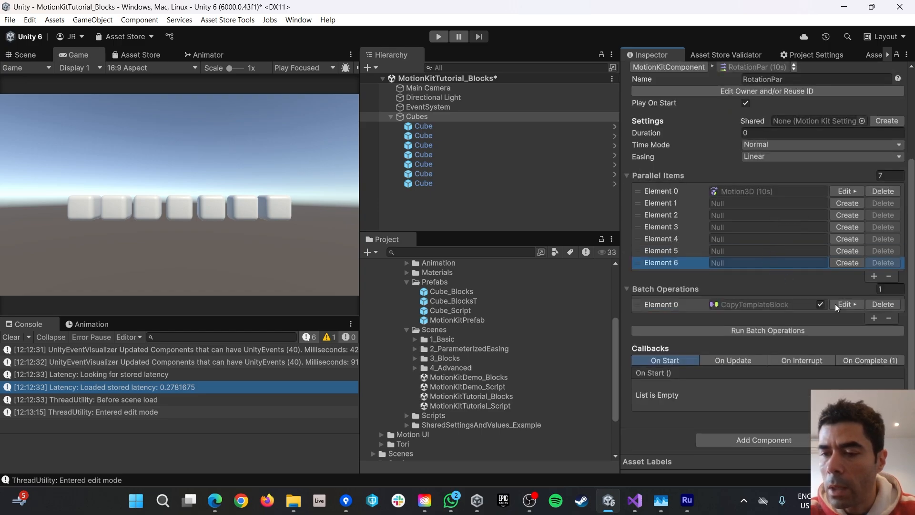
click(770, 331)
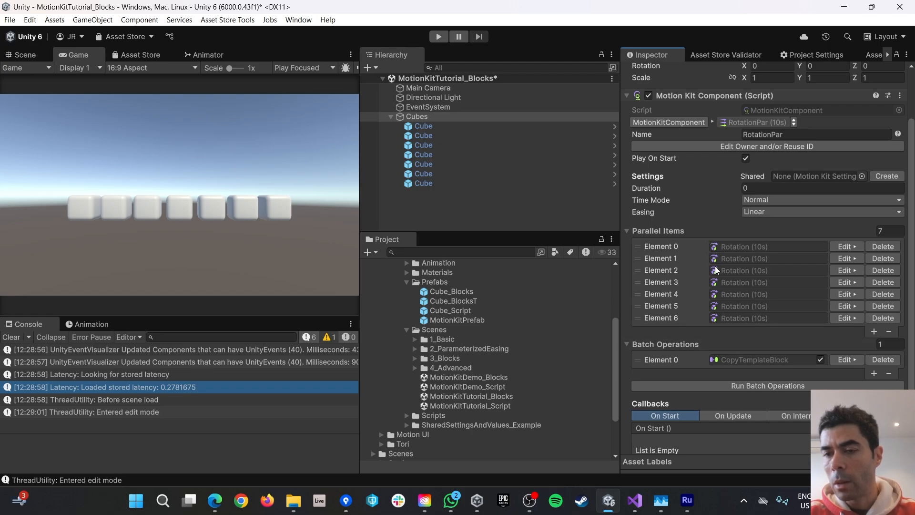
click(439, 36)
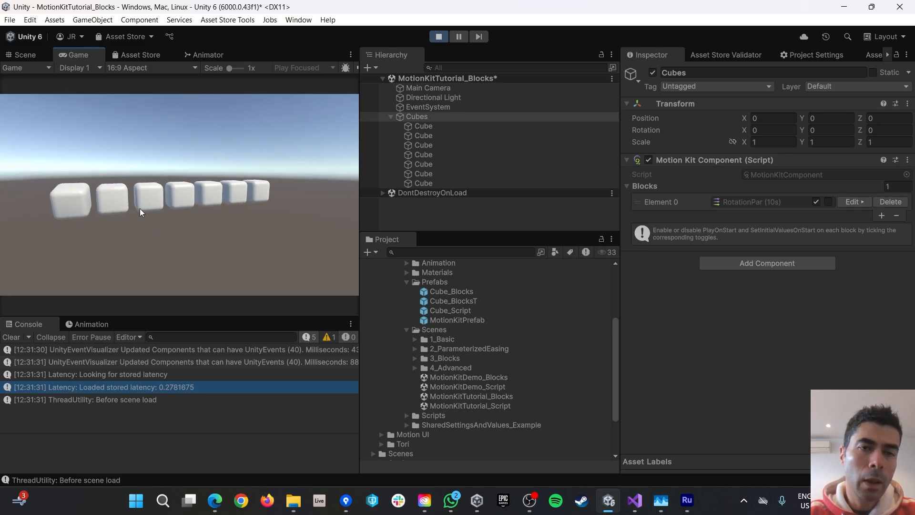
click(438, 36)
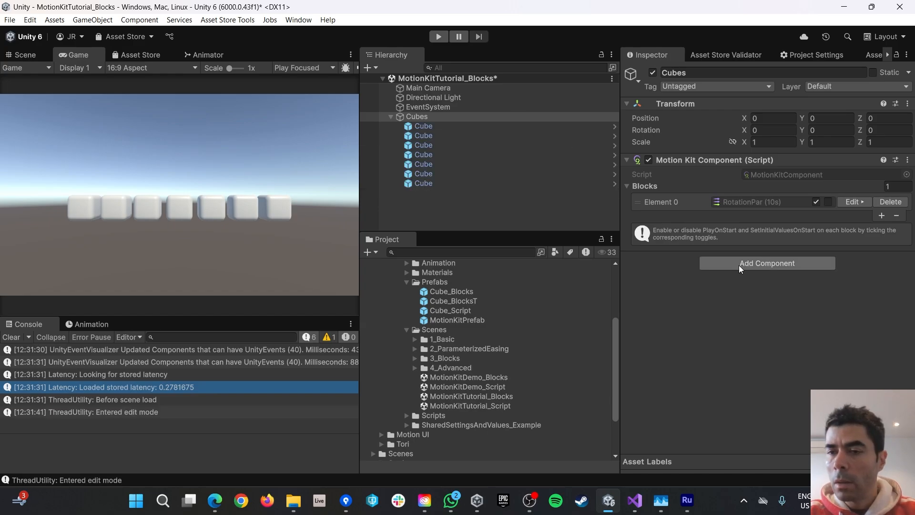
click(853, 201)
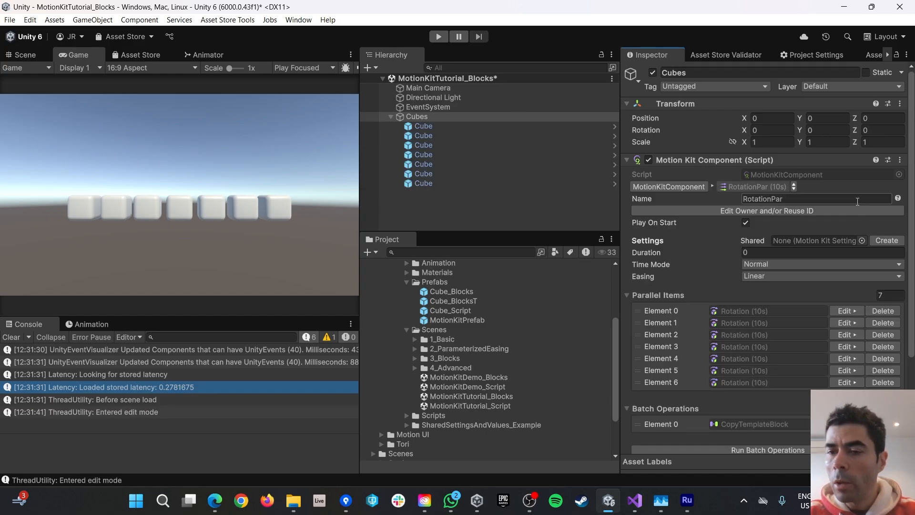
scroll(758, 317, down, 2)
click(848, 247)
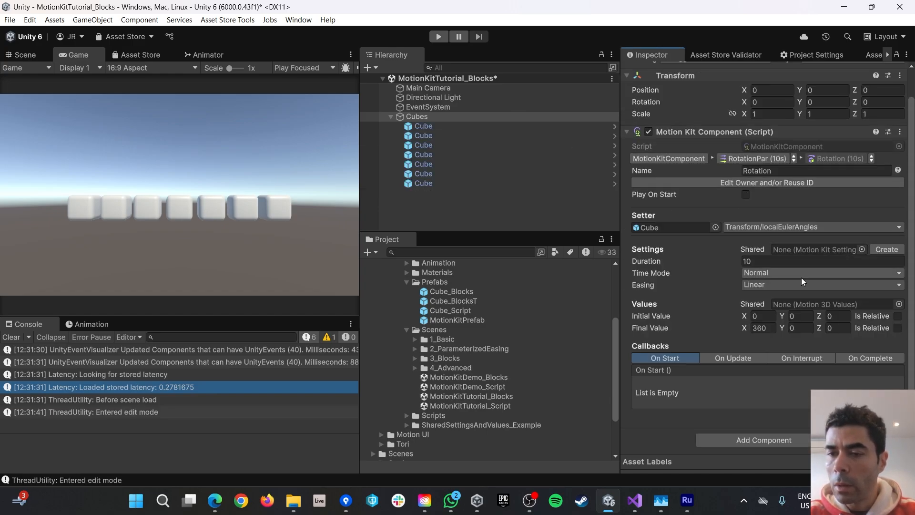
click(656, 229)
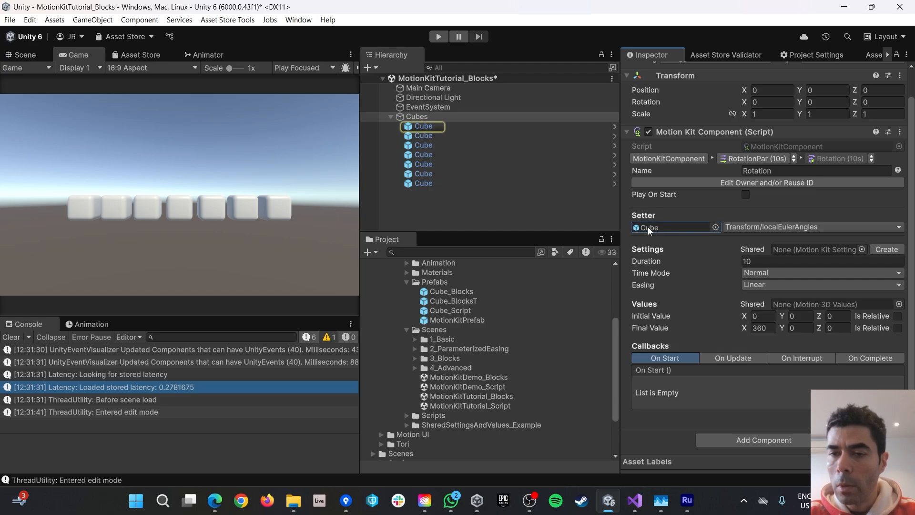
click(870, 157)
click(840, 178)
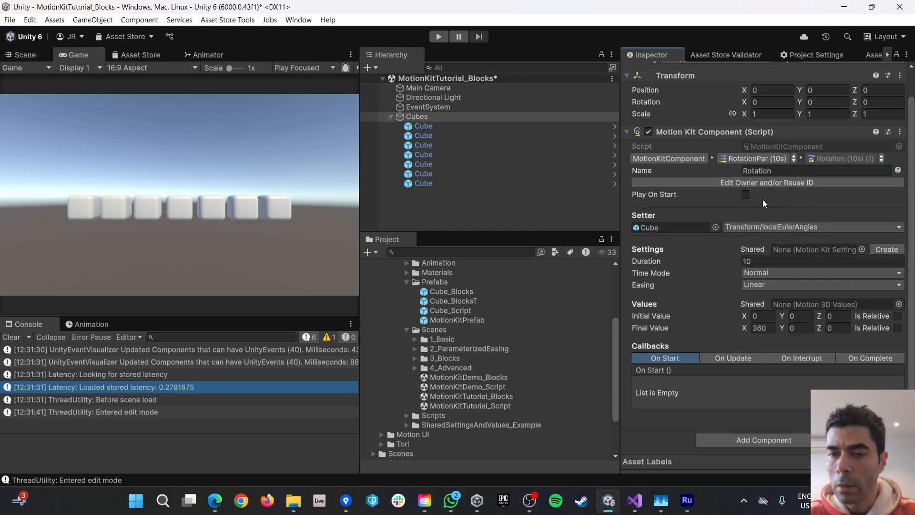
click(657, 226)
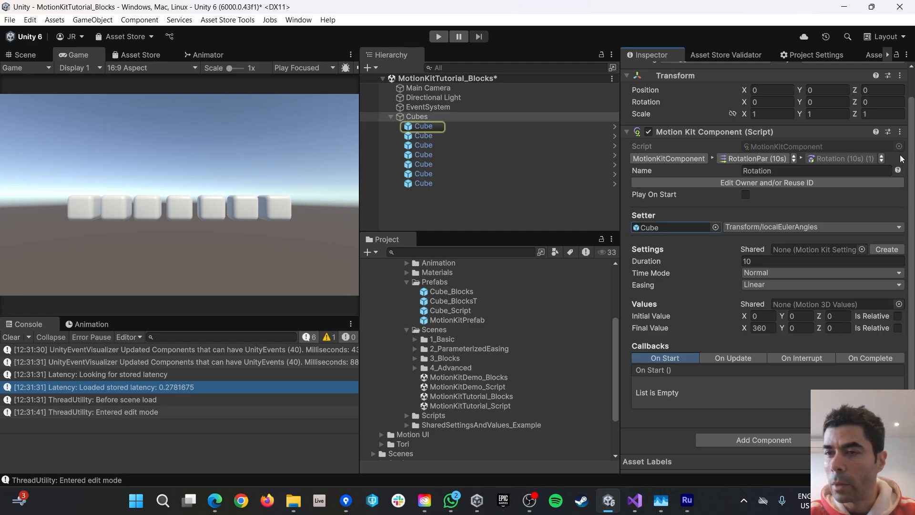
click(881, 158)
click(824, 190)
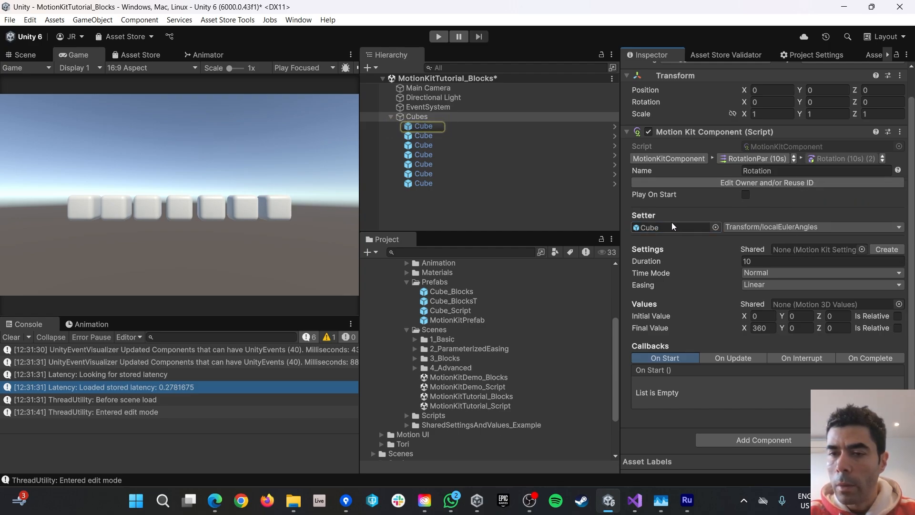
click(646, 227)
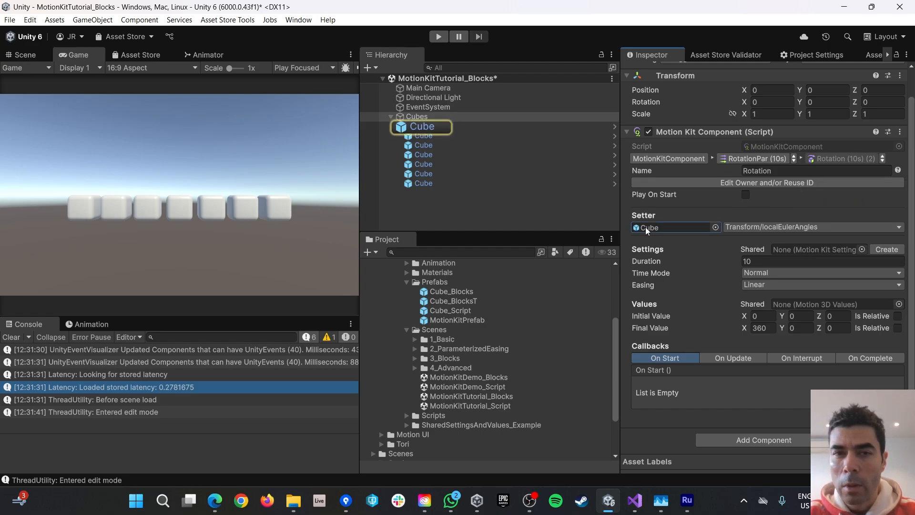
click(759, 159)
scroll(822, 314, down, 2)
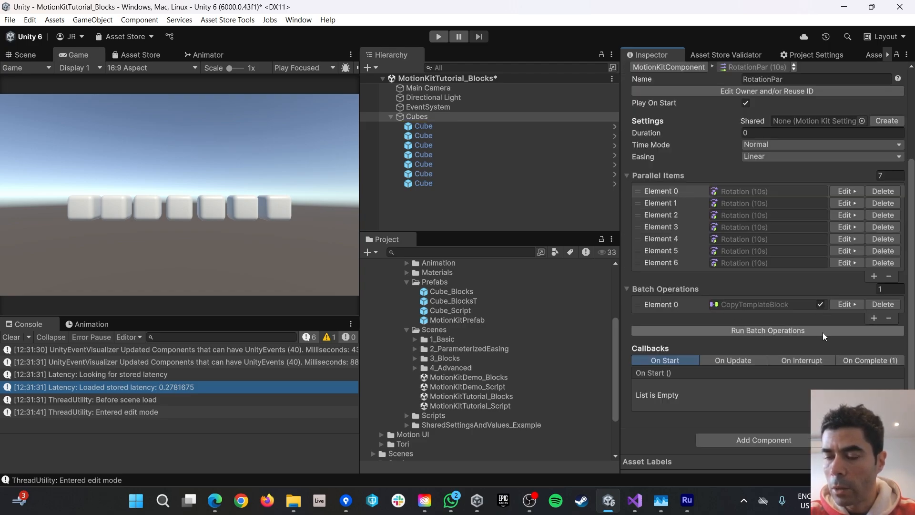
Add a second batch operation of type SetSetterObject and open it for editing.
click(874, 317)
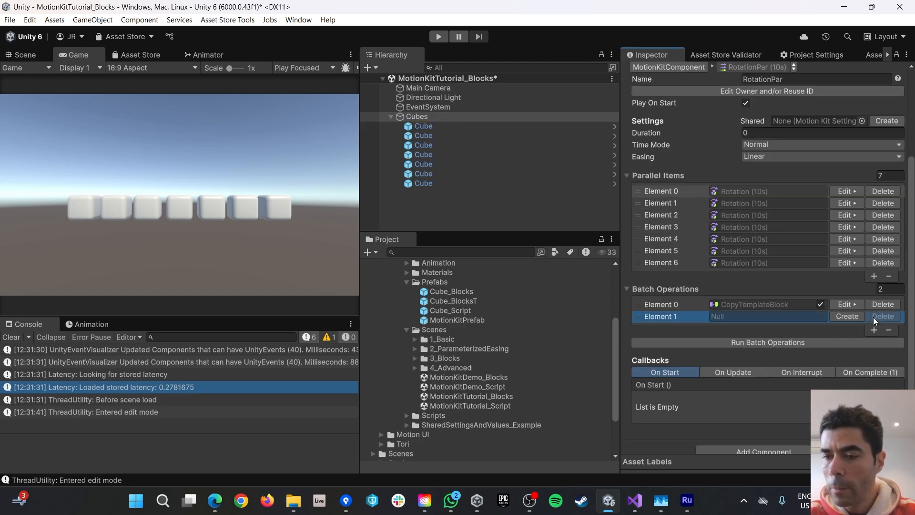
click(843, 317)
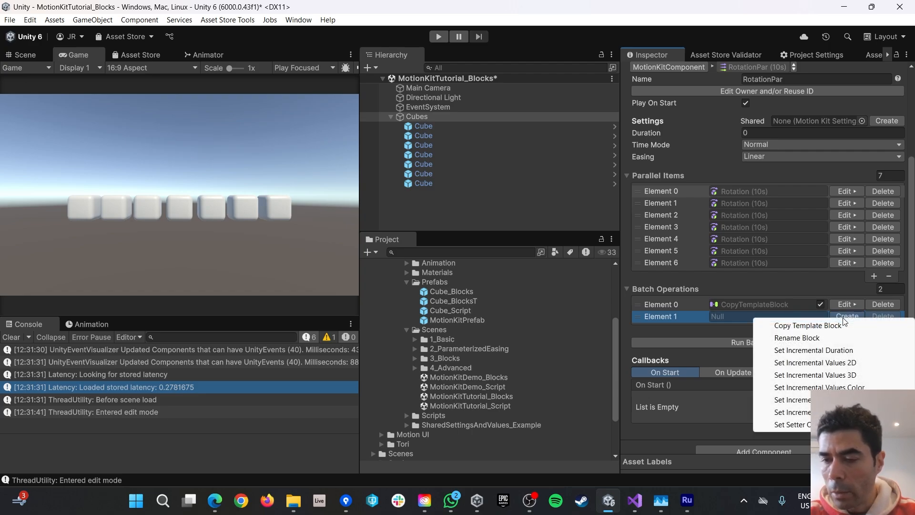
click(794, 425)
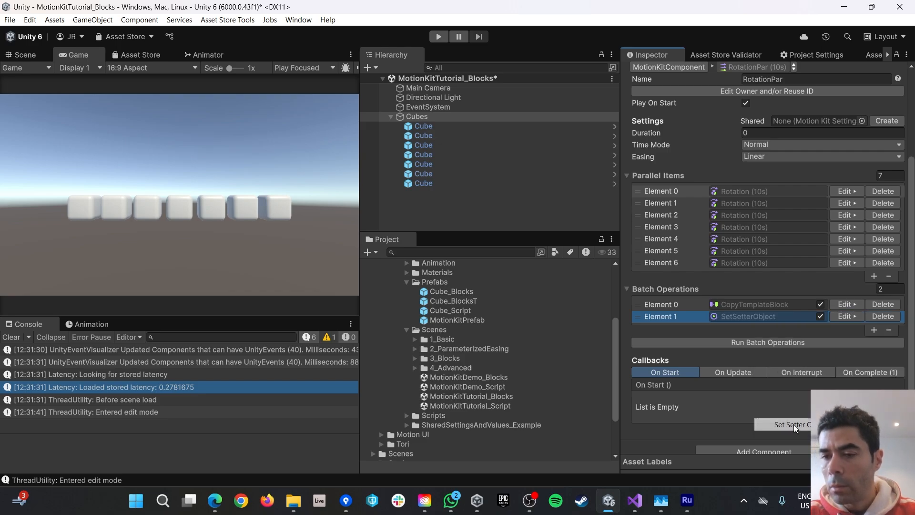
click(843, 317)
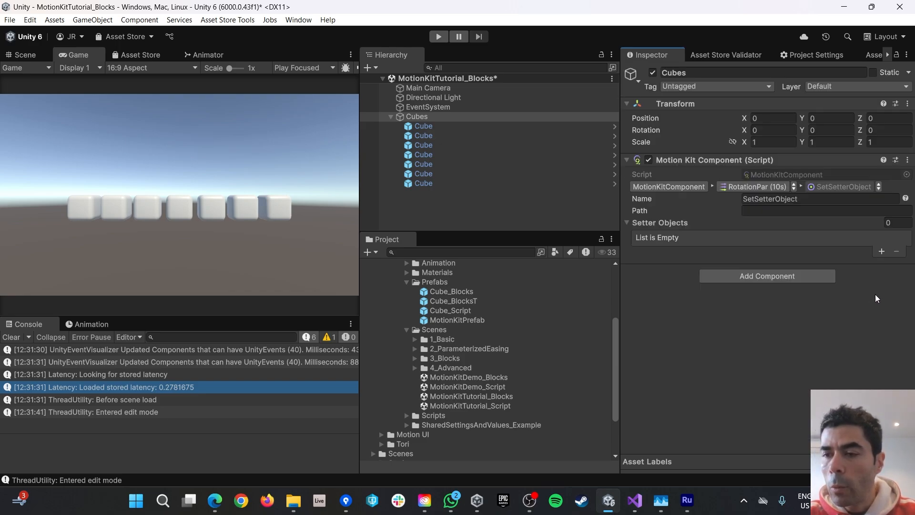
Lock the Inspector and drag all seven Cubes into the Setter Objects list.
click(896, 55)
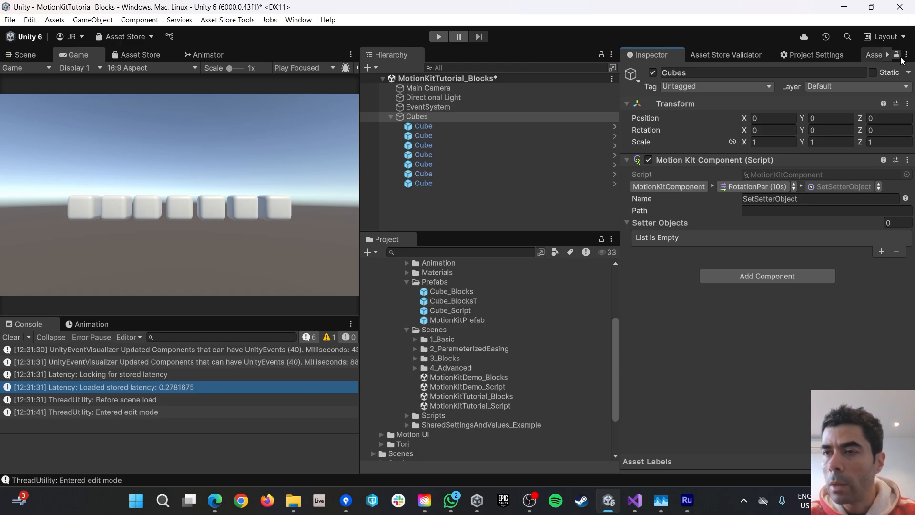
click(422, 126)
shift+click(422, 183)
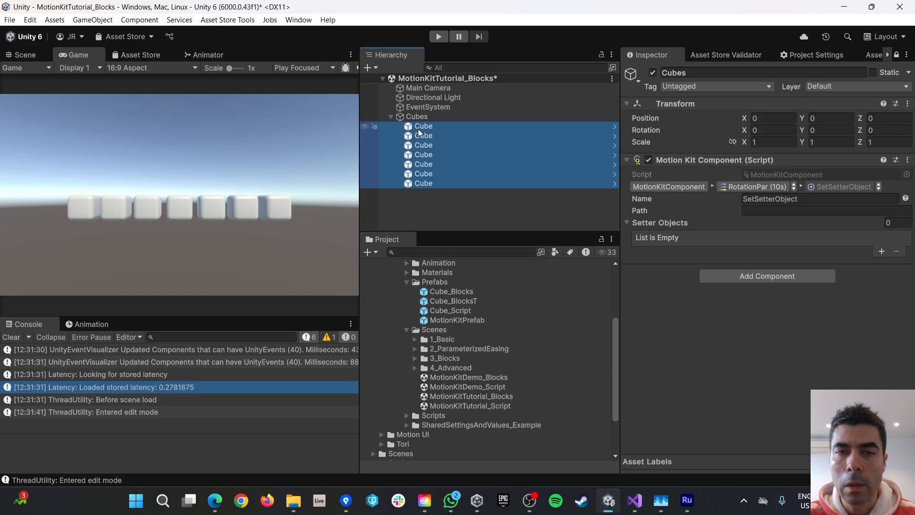
drag(419, 129, 664, 223)
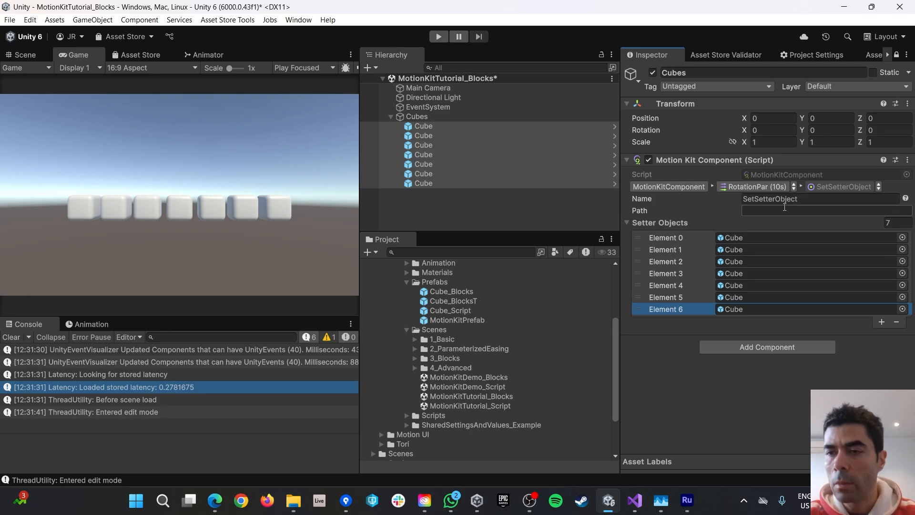
Verify setter Elements 0–6 each reference a cube, then return to RotationPar.
click(728, 239)
click(730, 250)
click(729, 261)
click(727, 273)
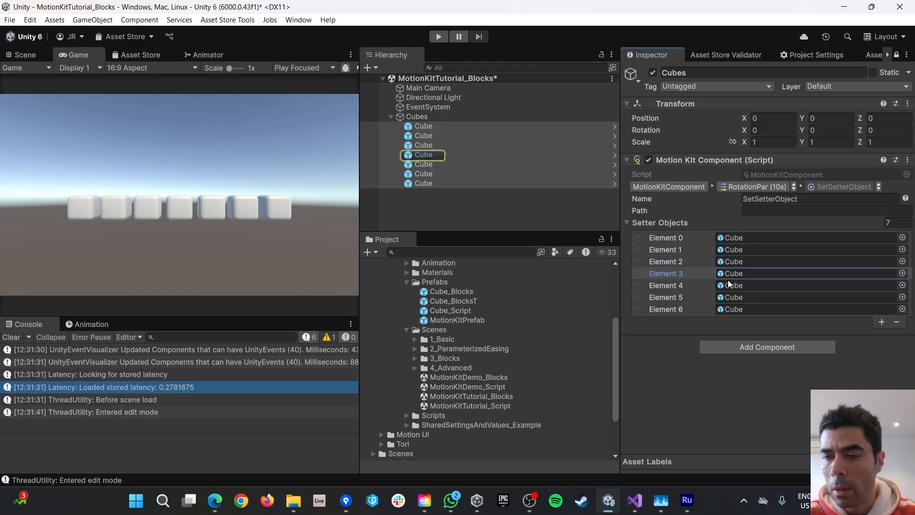
click(728, 285)
click(728, 297)
click(727, 309)
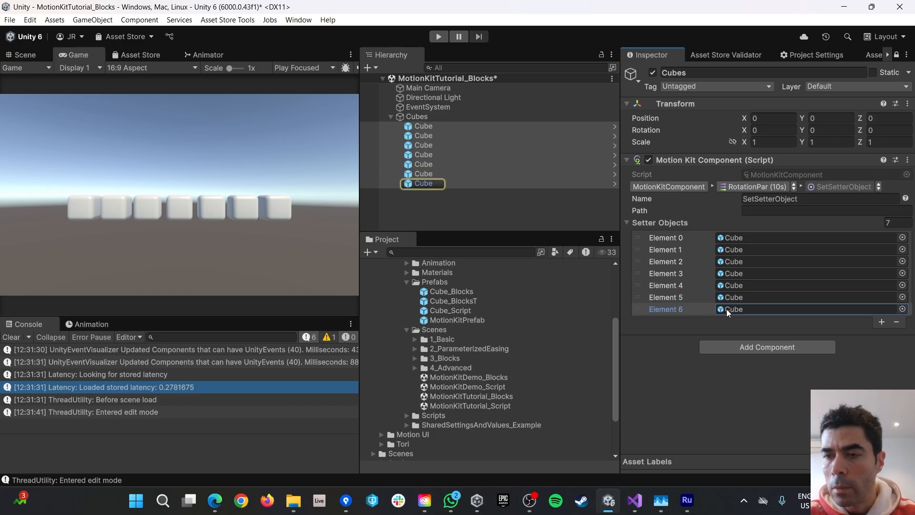
click(774, 186)
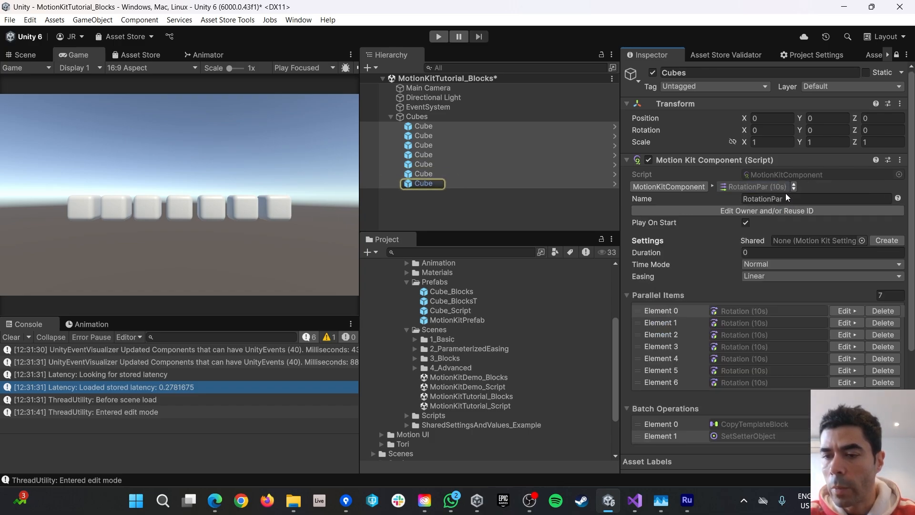
Run the copy and setter batch operations, then play-test the seven cubes spinning.
scroll(811, 340, down, 5)
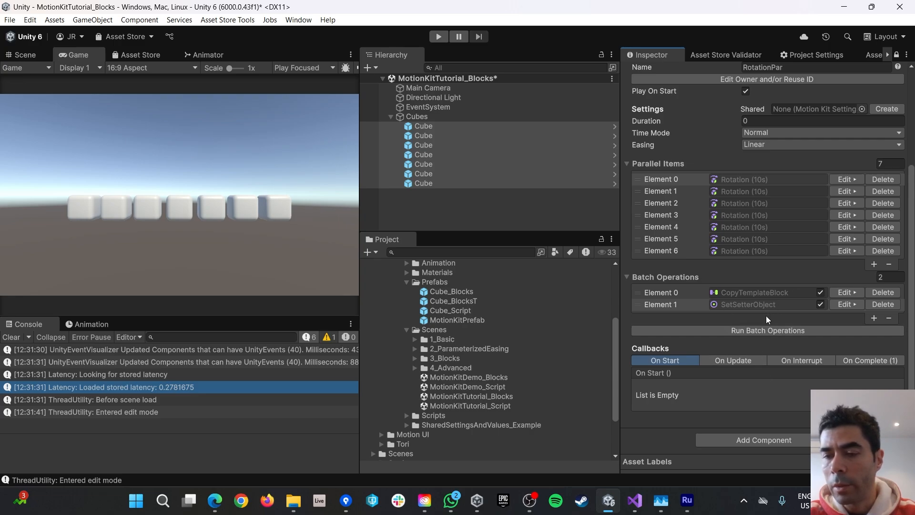
click(747, 330)
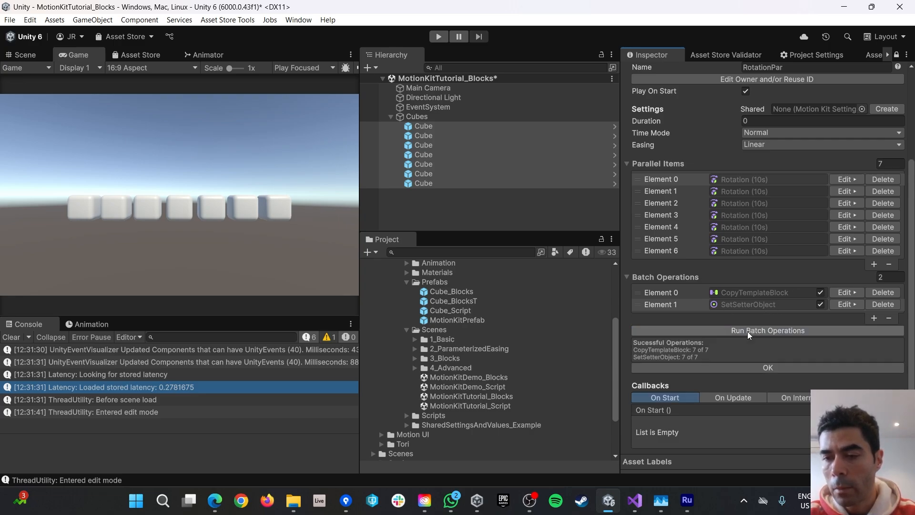
click(761, 368)
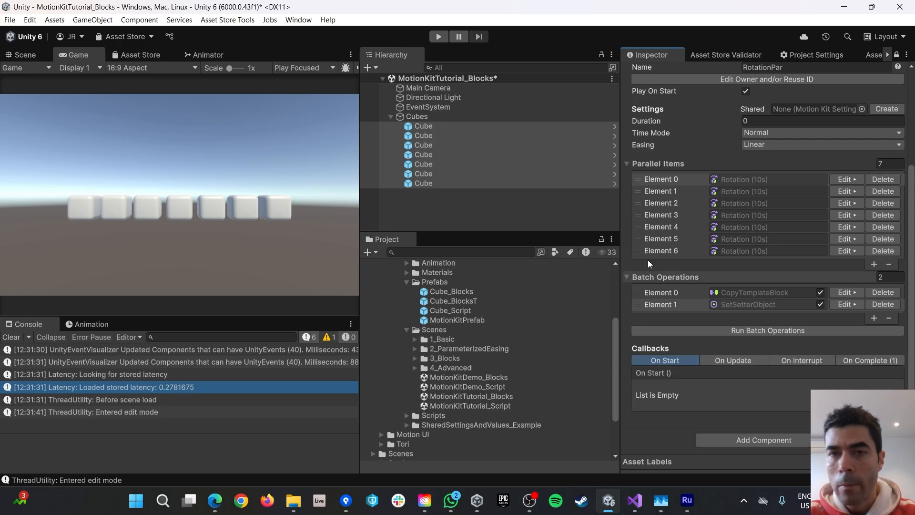
click(439, 37)
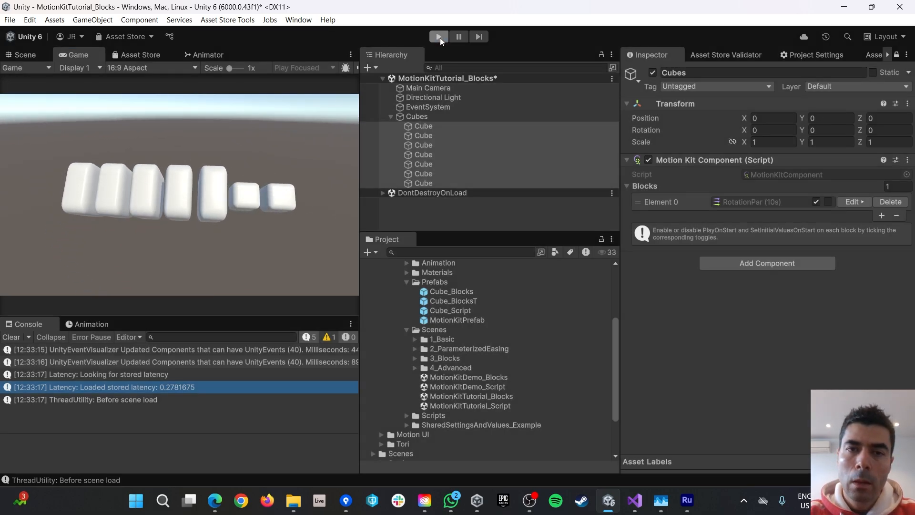
click(439, 37)
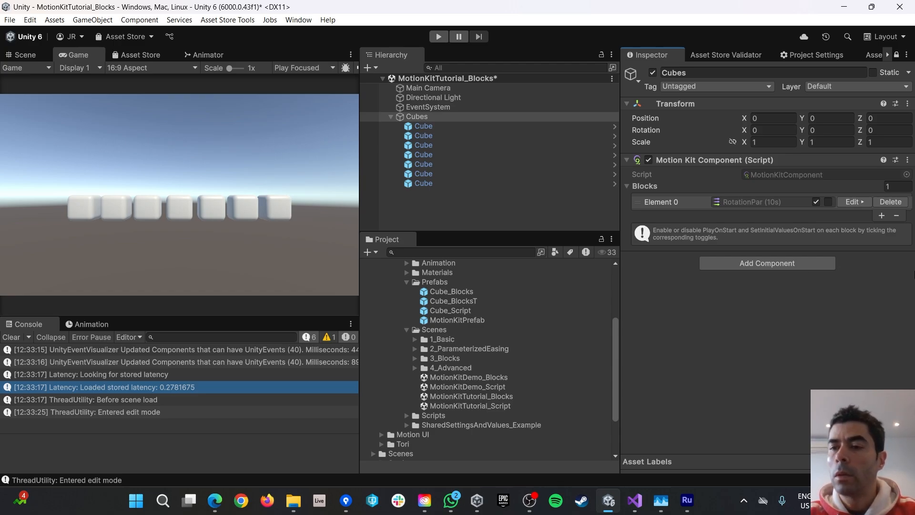
Add a SetIncrementalValues3D operation with X increments of 15 and base final X 360.
click(852, 201)
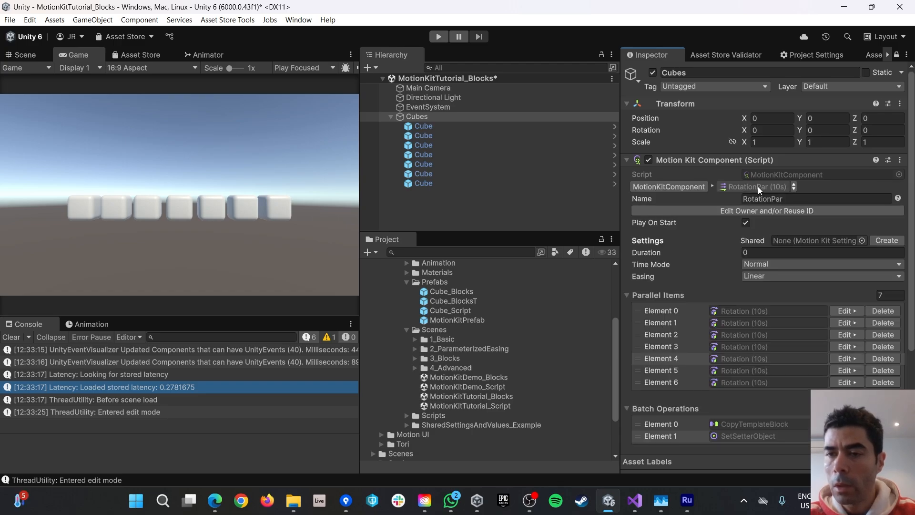
scroll(751, 282, down, 5)
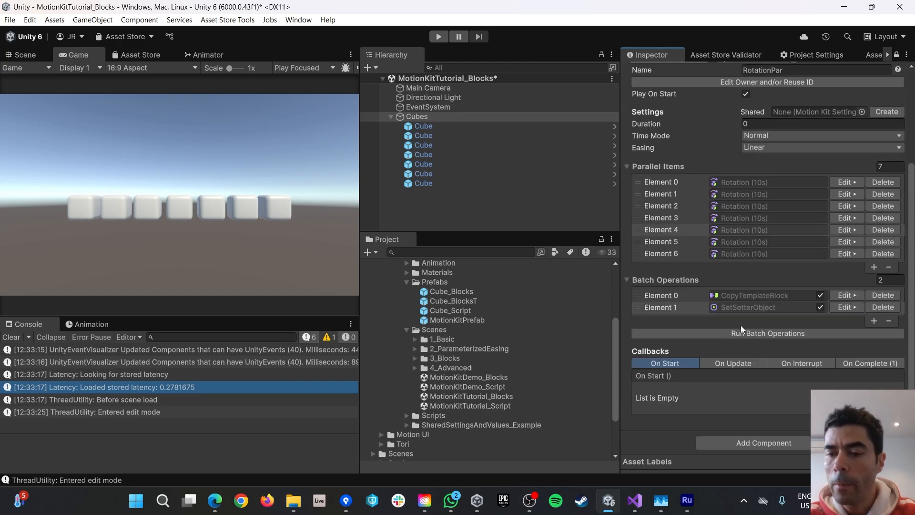
click(873, 320)
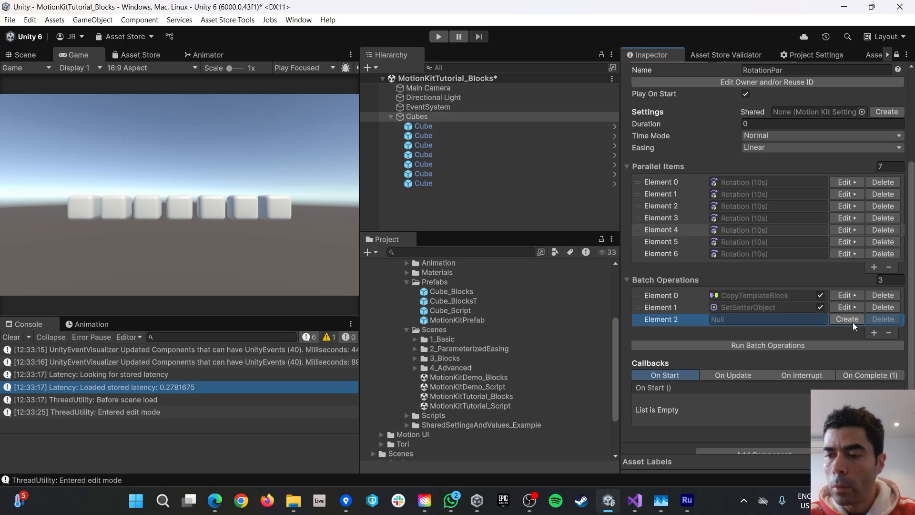
click(842, 319)
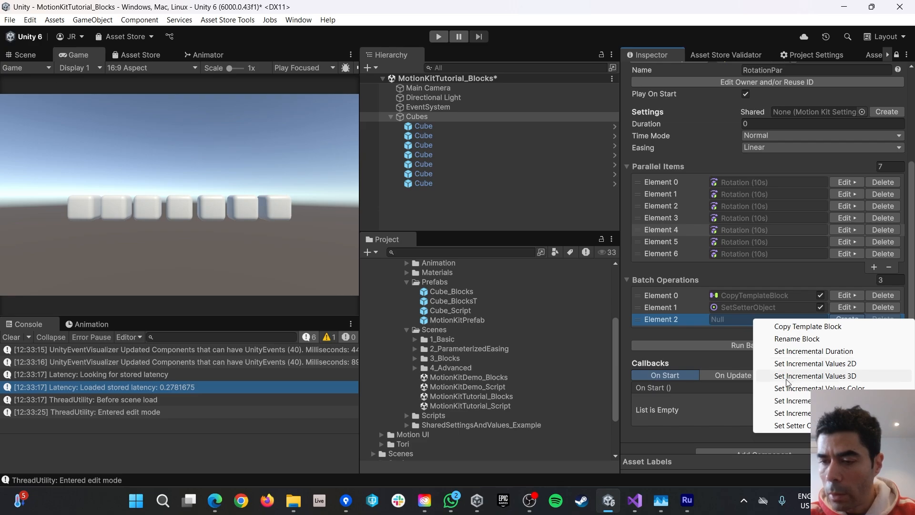
click(826, 376)
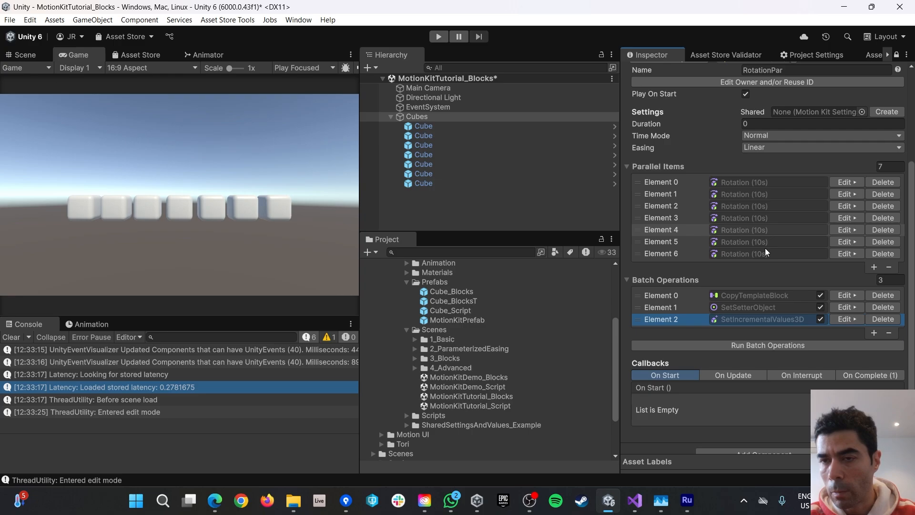
click(842, 318)
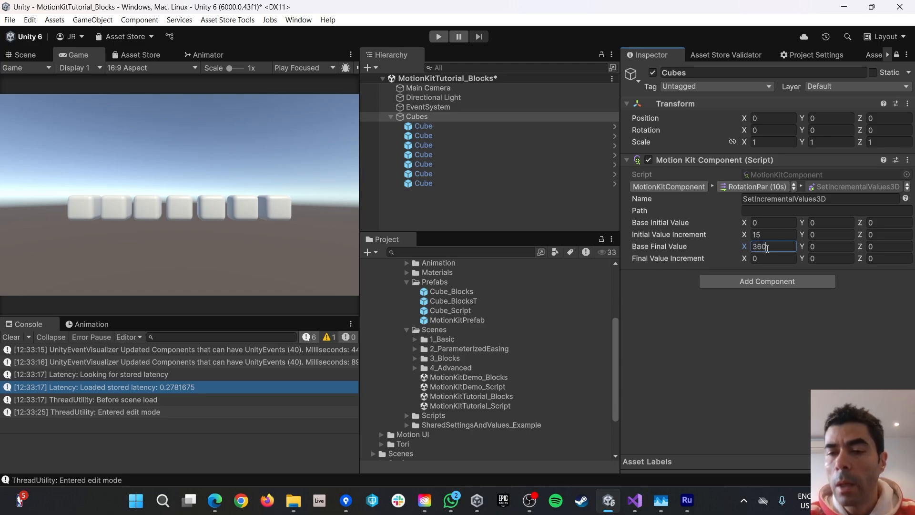
click(768, 259)
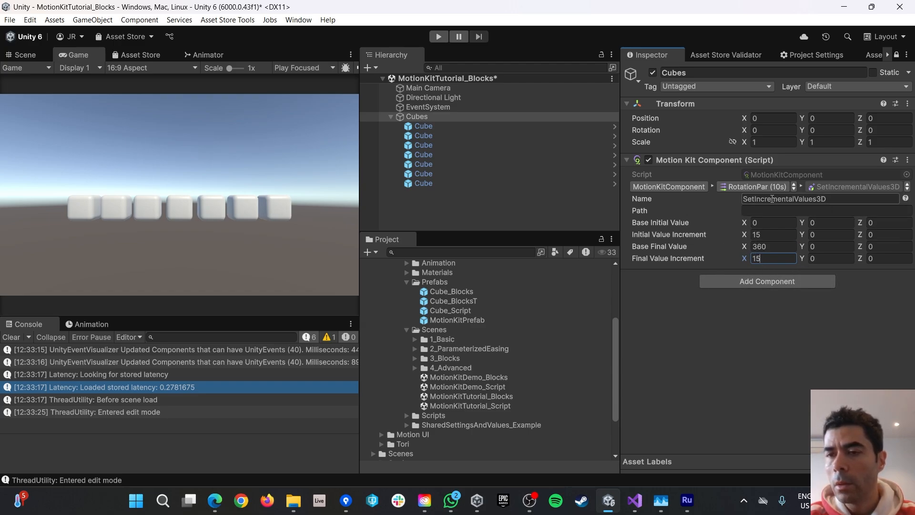
Run all three batch operations and open the Element 5 rotation block.
click(754, 187)
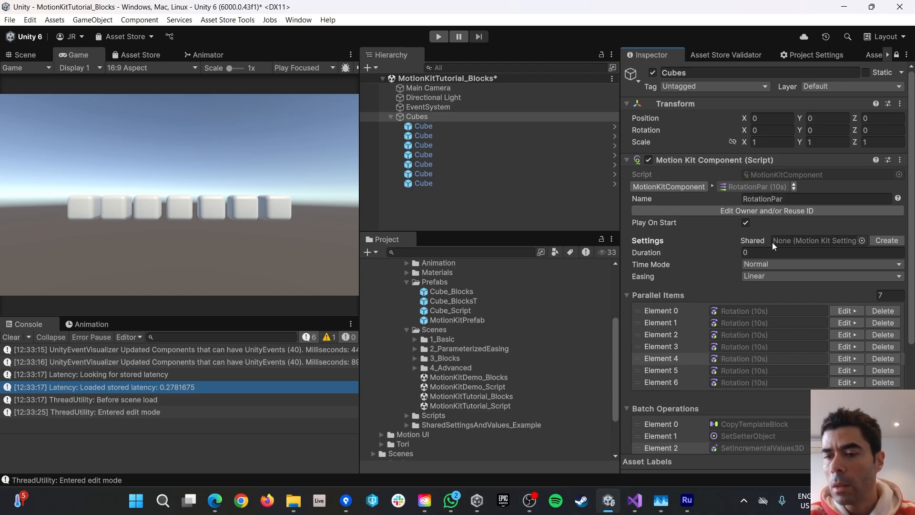
scroll(772, 242, down, 5)
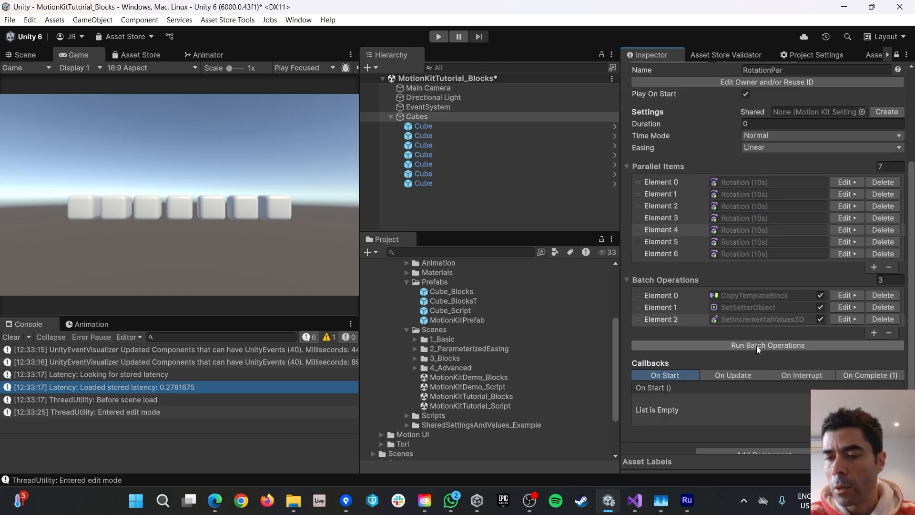
click(756, 345)
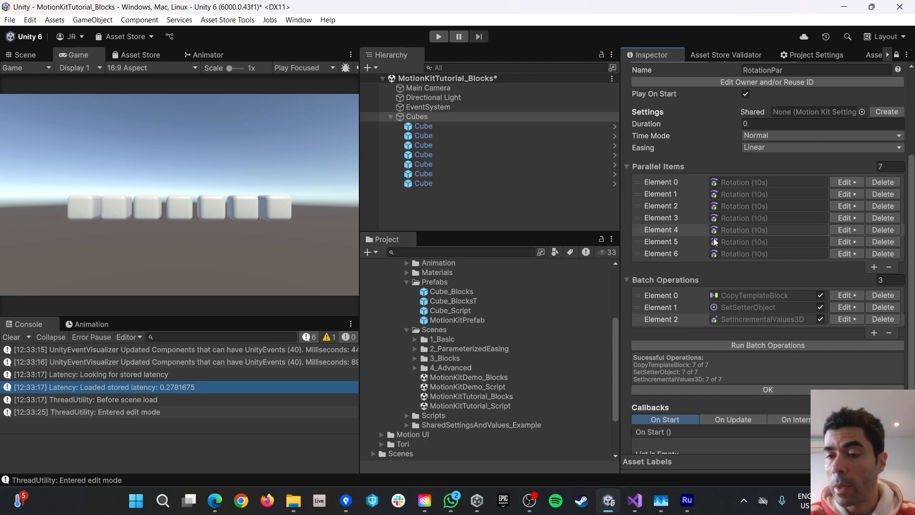
click(850, 242)
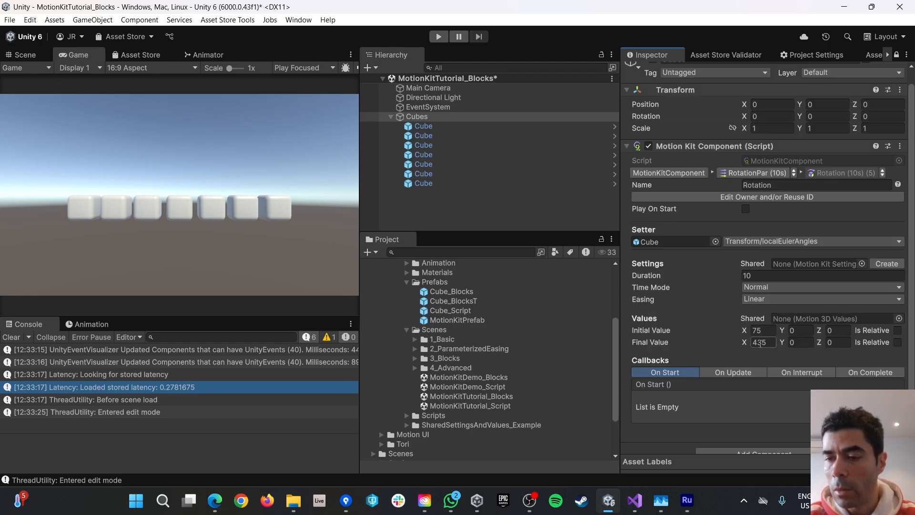
Step through rotation elements 4, 3 and 2, showing X 45/405 and 30/390.
click(882, 172)
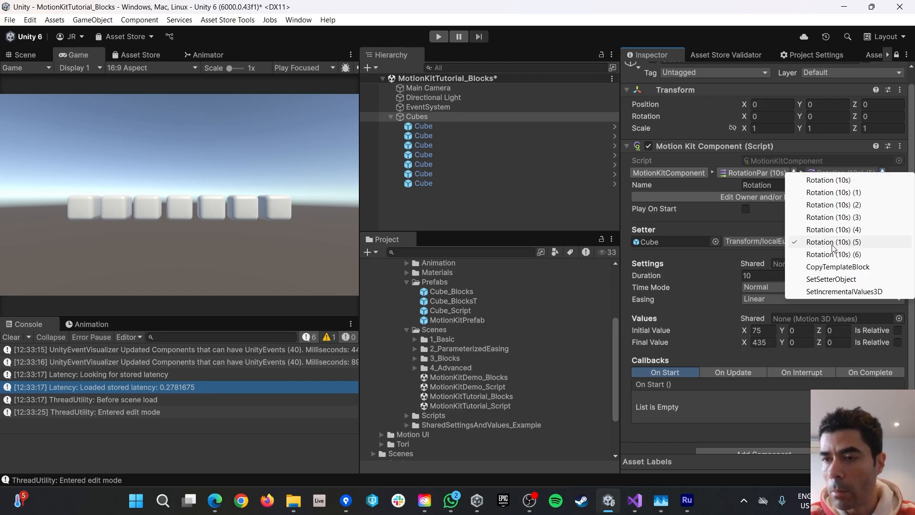
click(858, 215)
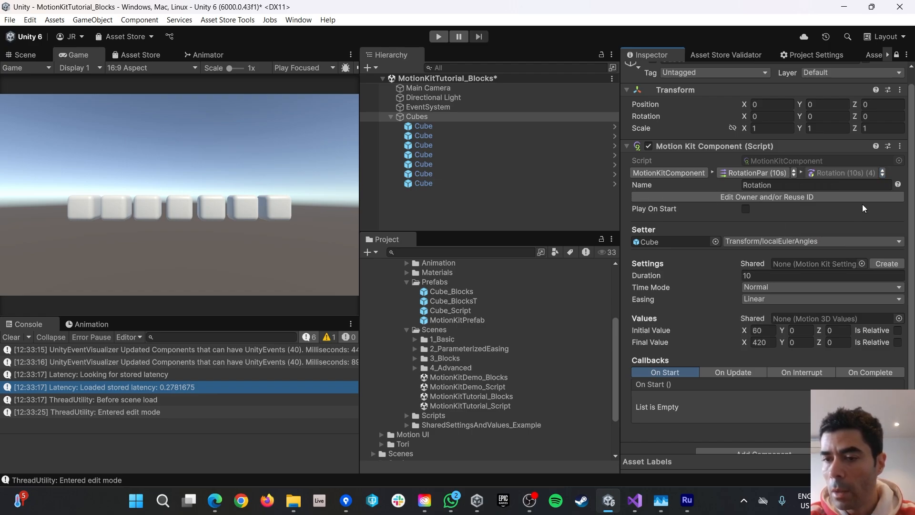
click(885, 173)
click(826, 219)
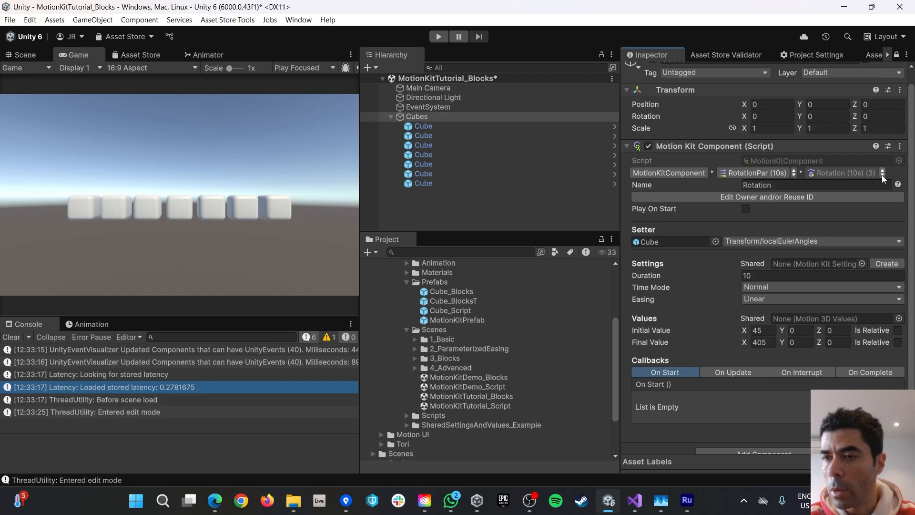
click(882, 173)
click(819, 211)
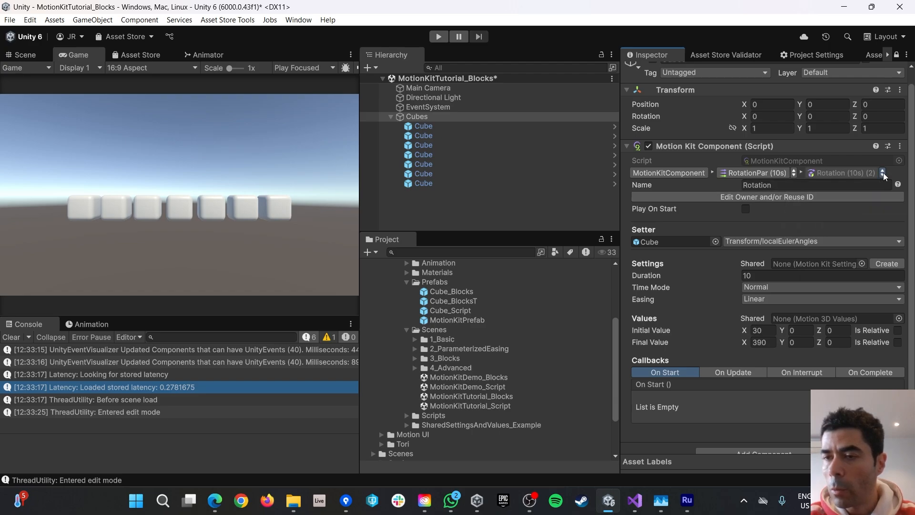
Check elements 1 and 0 (15/375, 0/360), then play the scene to see staggered spins.
click(883, 172)
click(814, 201)
click(882, 174)
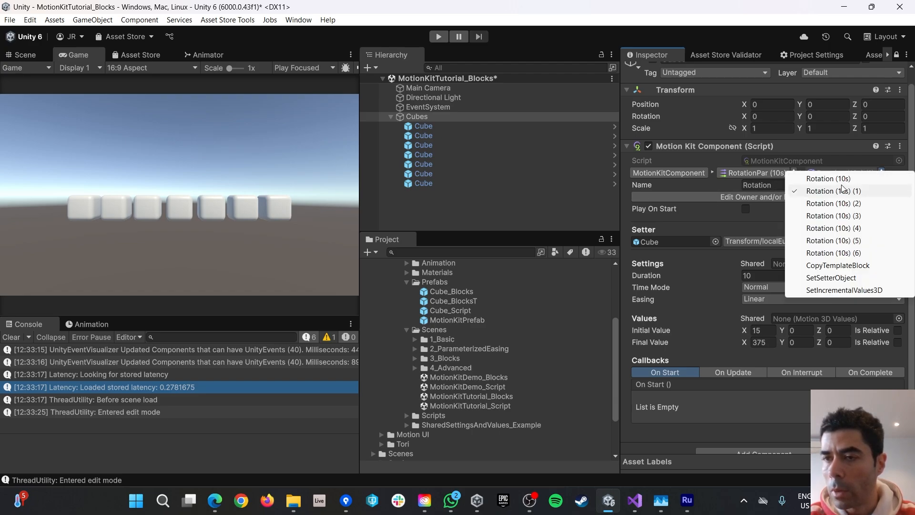
click(829, 186)
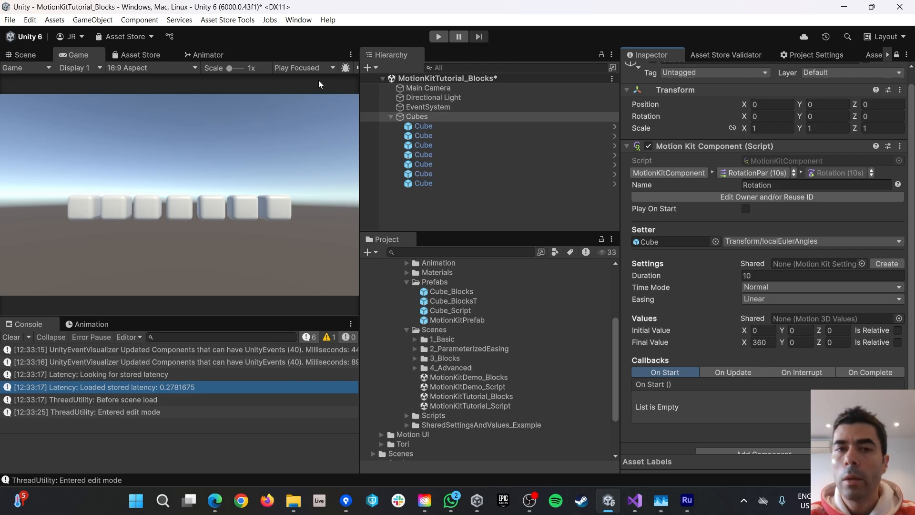
click(438, 37)
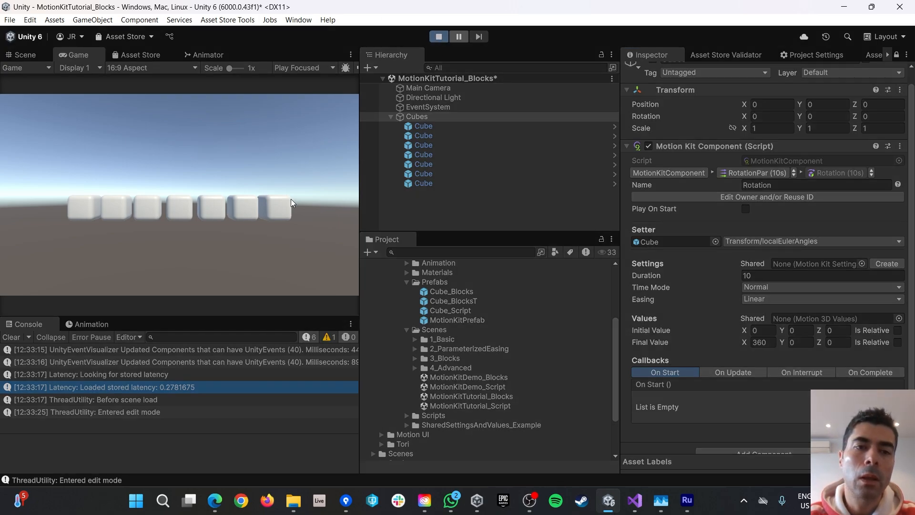